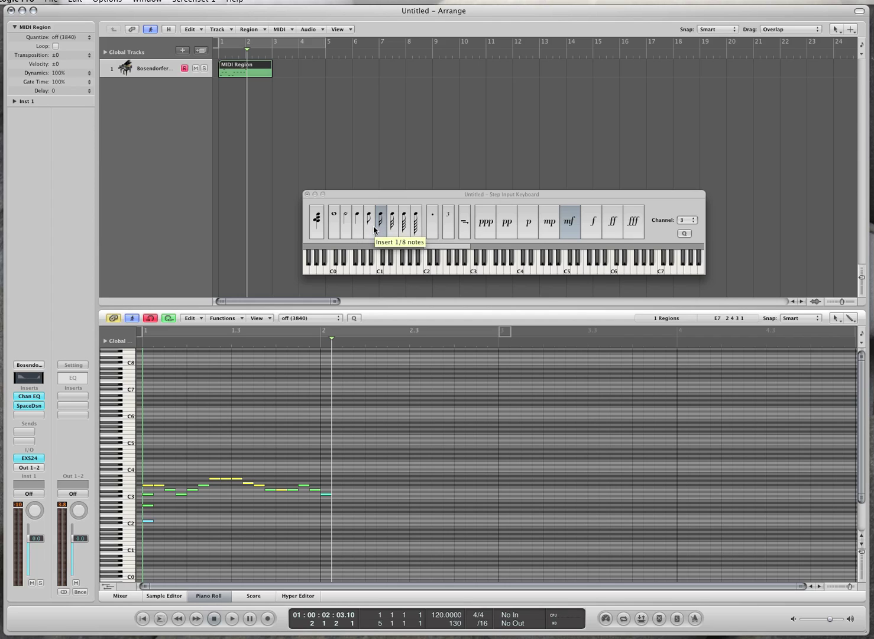
Set the Step Input Keyboard's note length to quarter notes for the chords
click(372, 226)
click(367, 227)
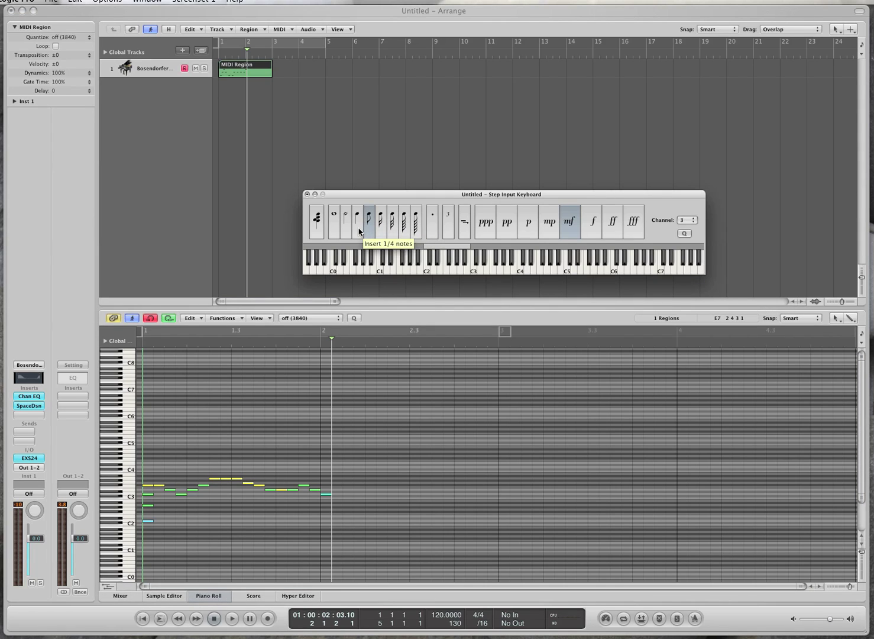
click(357, 228)
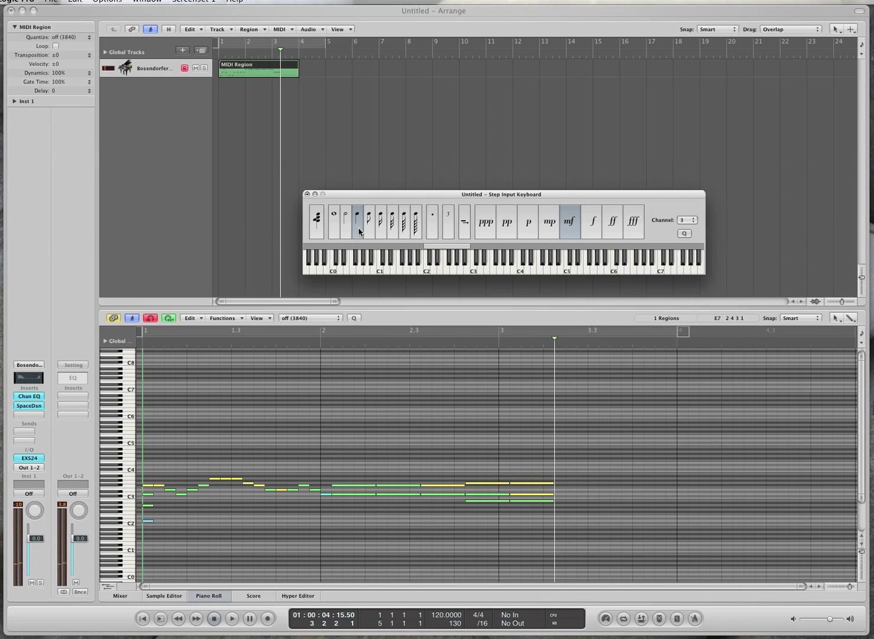
Play the piano part from the start, then view it as Score notation and play again
key(Return)
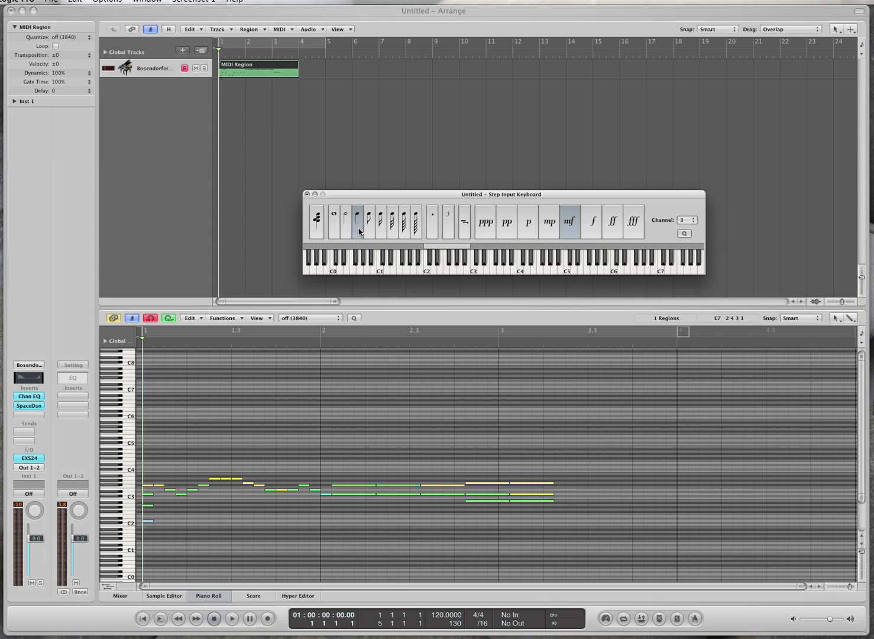
key(space)
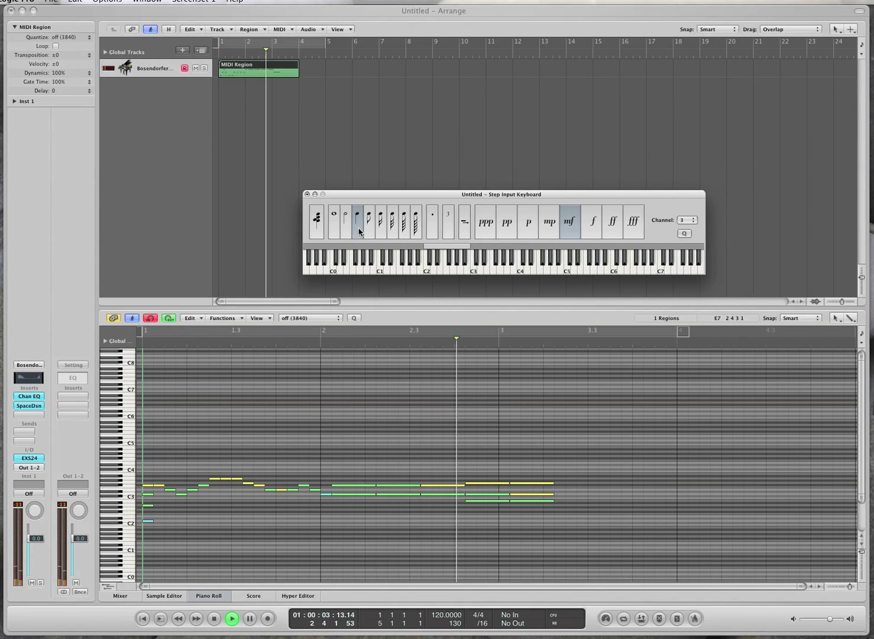
key(n)
key(space)
key(Return)
key(space)
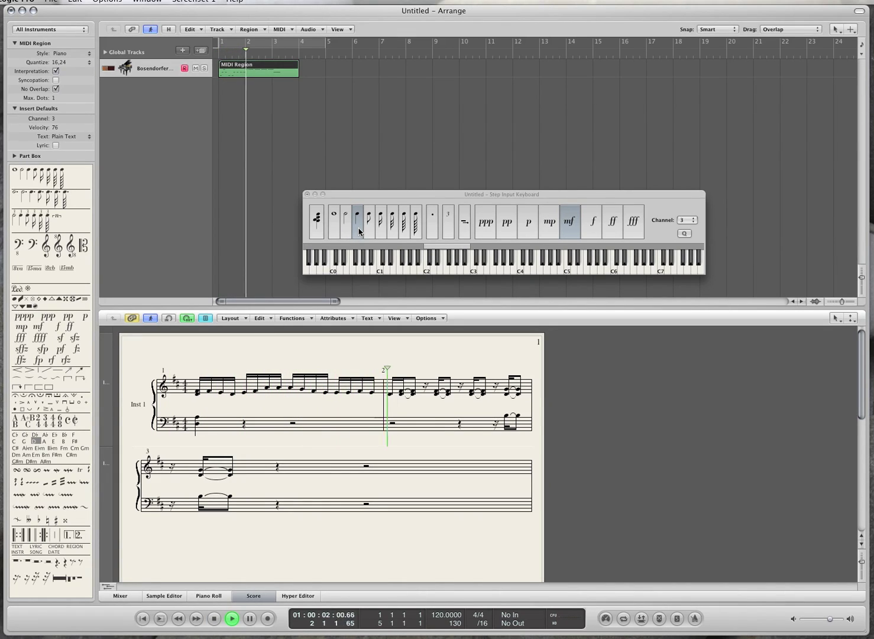
Stop playback, return to the Piano Roll view of the notes, and close the Step Input Keyboard
key(space)
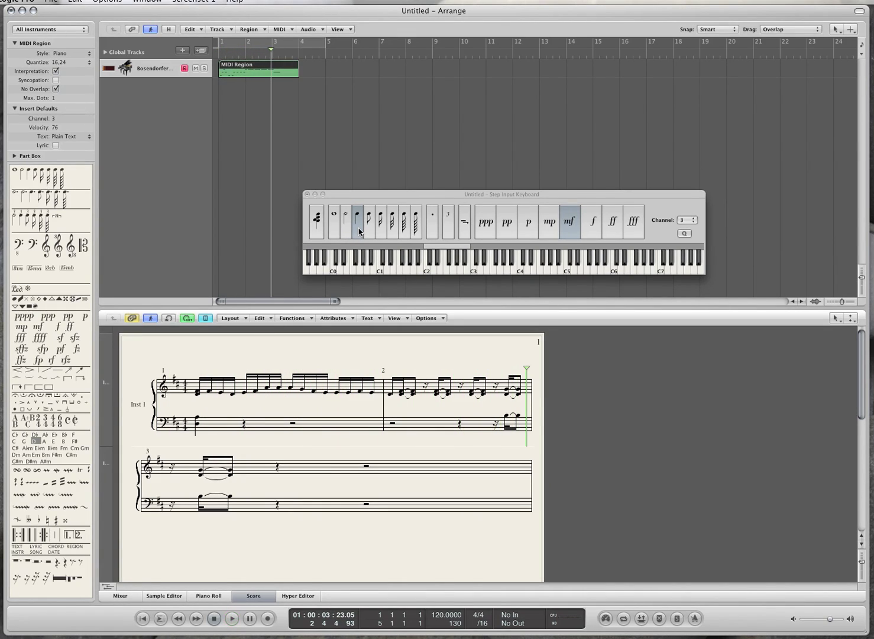
key(p)
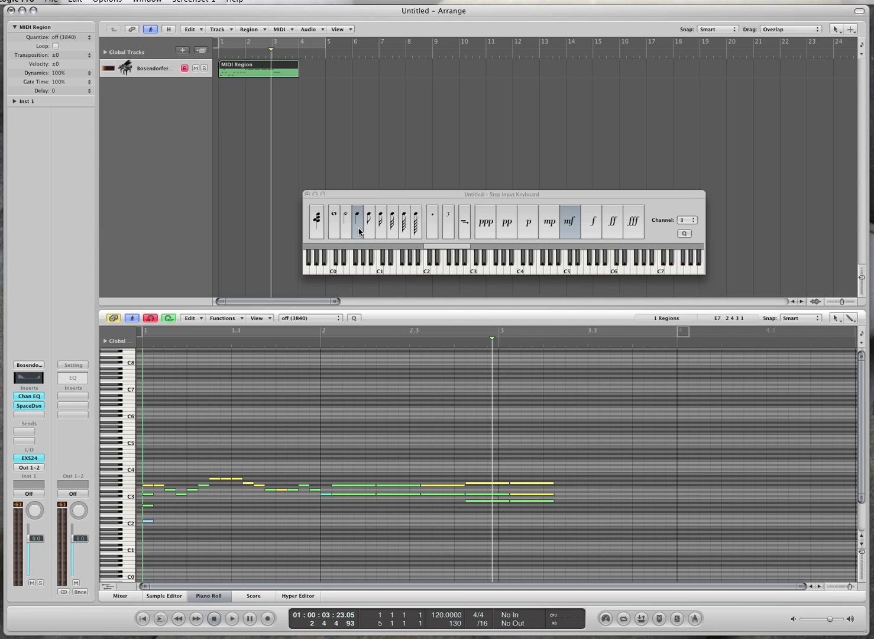
click(423, 388)
drag(410, 365, 499, 453)
click(307, 194)
Delete all the step-entered notes, then delete the empty piano region
drag(619, 405, 138, 572)
key(Delete)
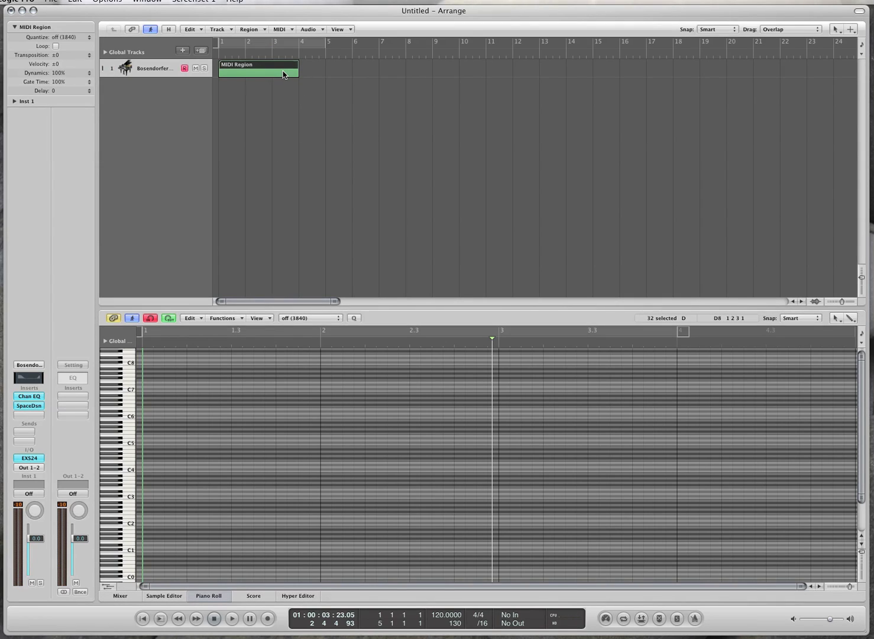
click(154, 320)
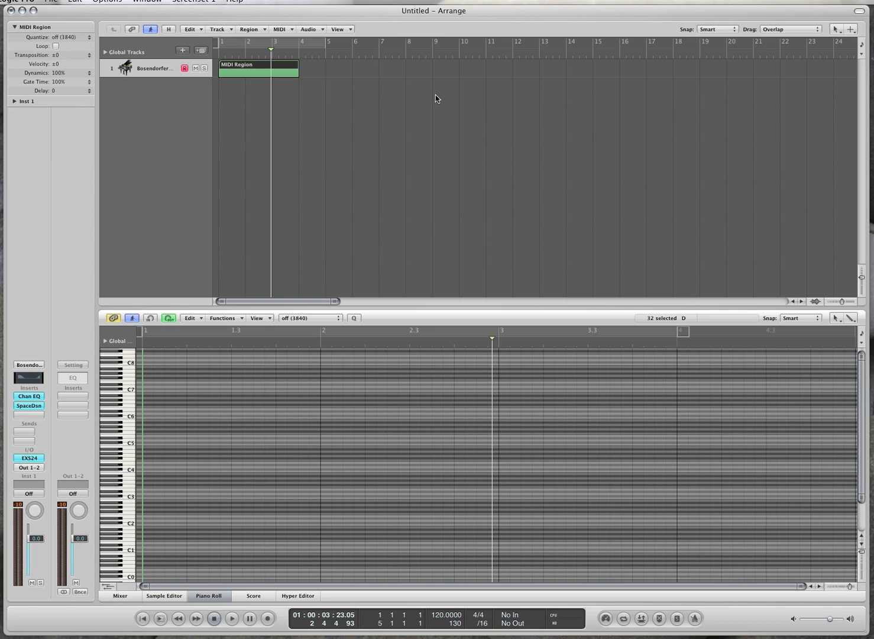
key(Delete)
Record a fresh piano take with sustain pedal from bar 1 and view it as notation
click(229, 42)
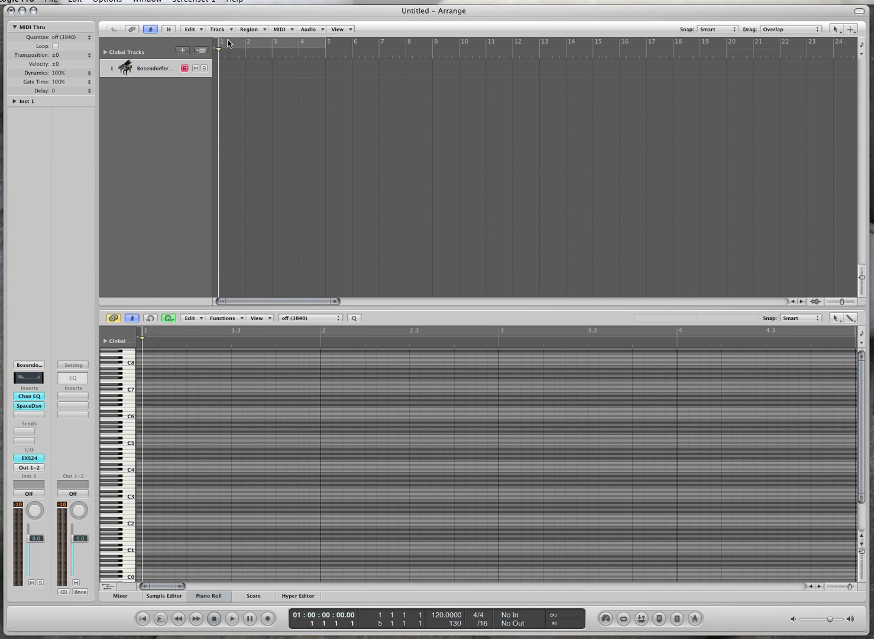
key(r)
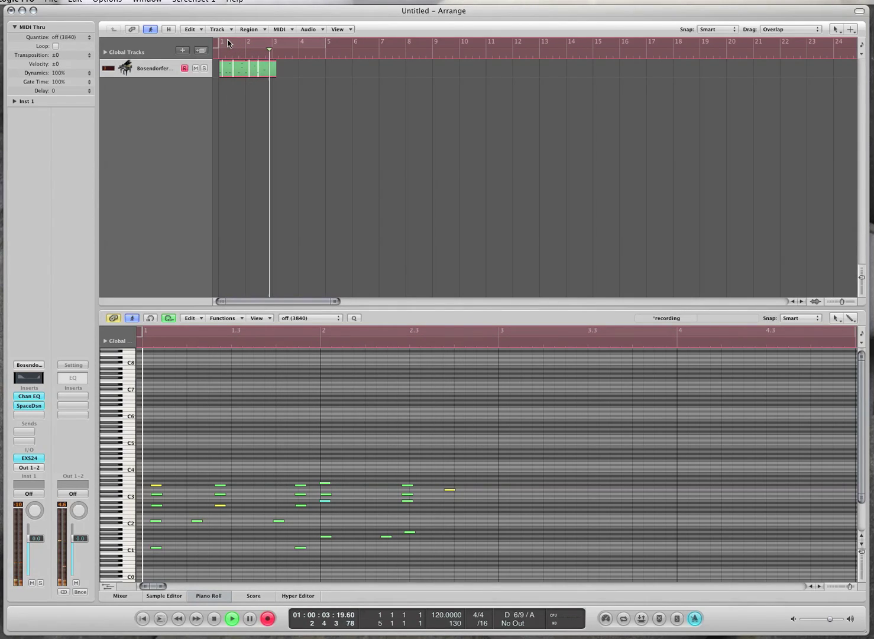
key(space)
key(n)
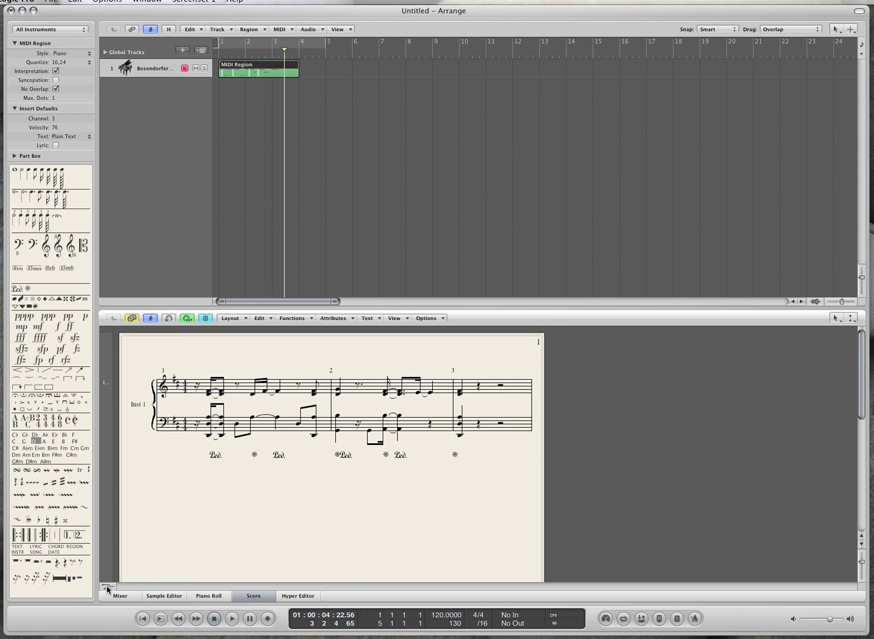
Show Sustain Pedal in the Hyper Draw lane, nudge the third pedal press earlier, and return to Score
key(p)
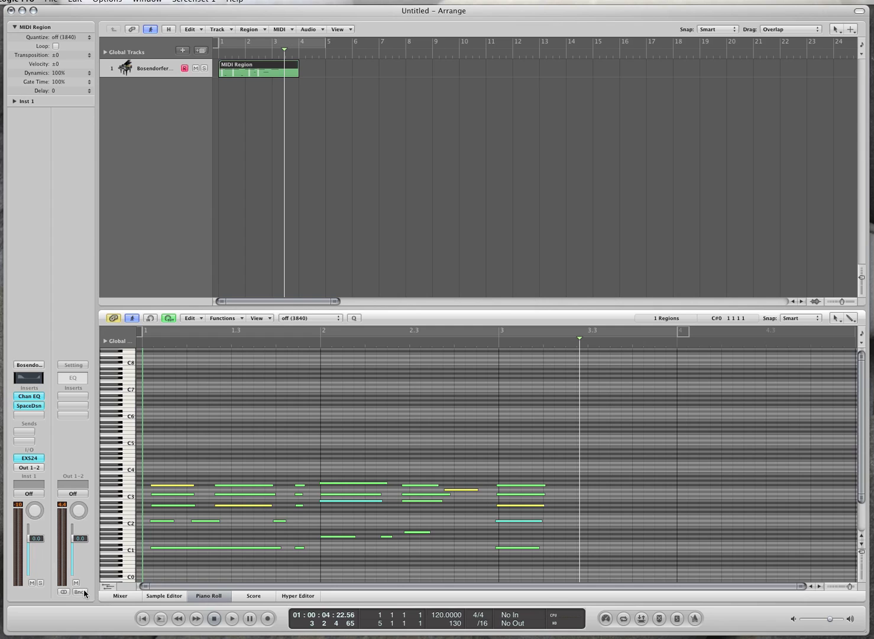
click(107, 586)
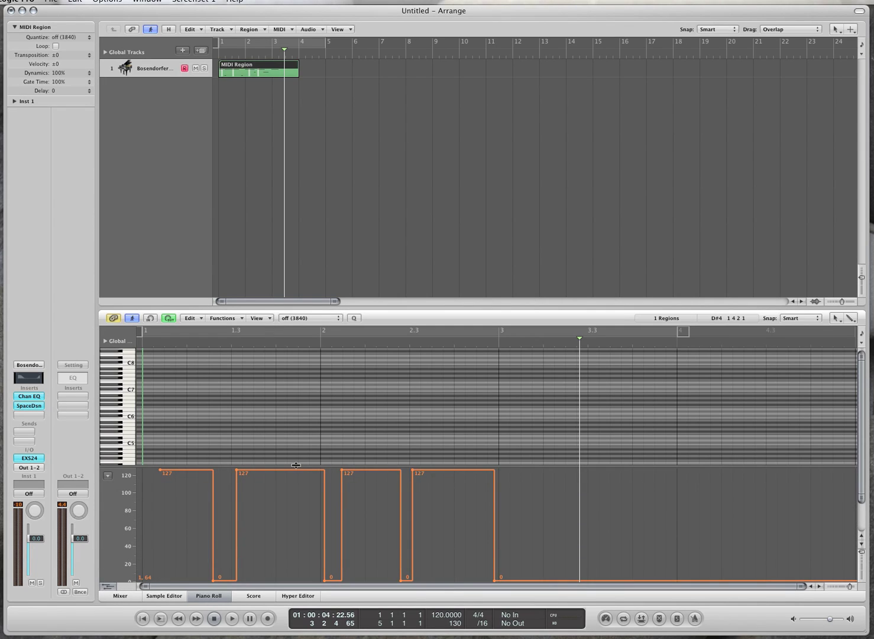
scroll(295, 461, down, 5)
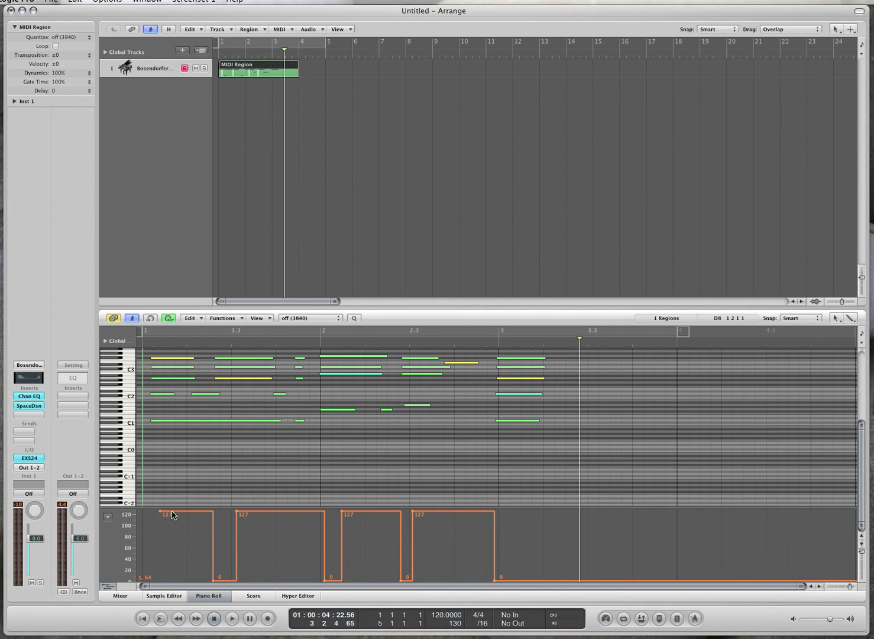
click(113, 519)
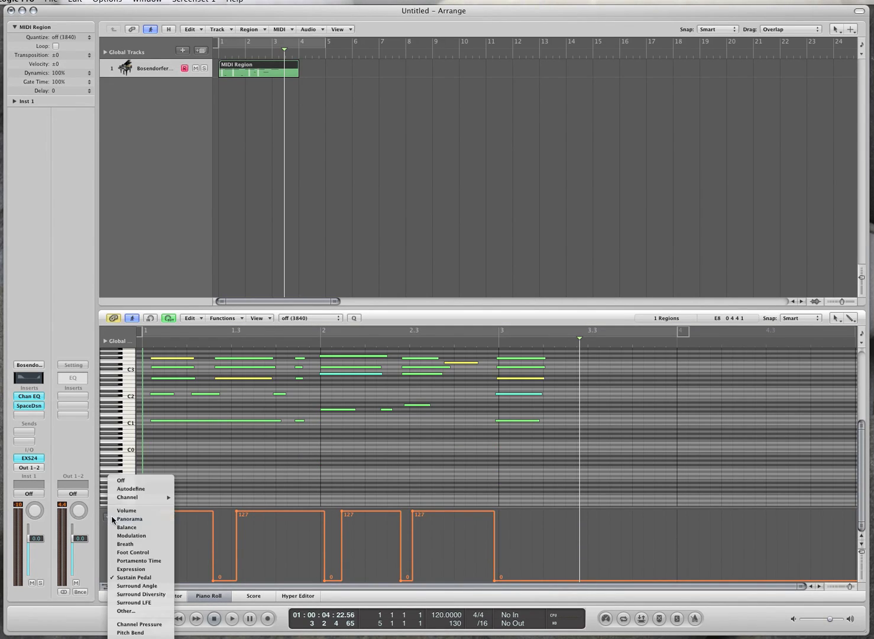
click(135, 577)
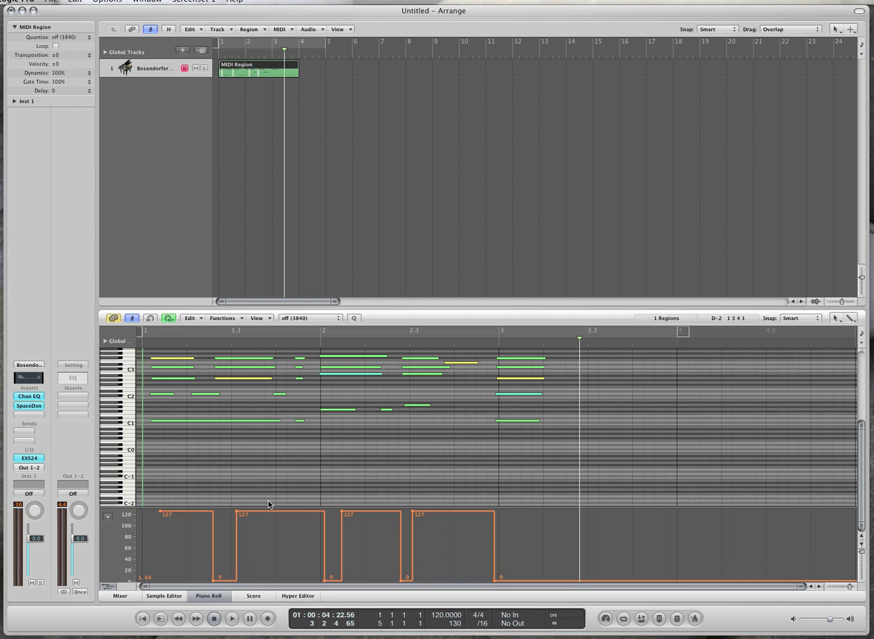
scroll(384, 472, up, 1)
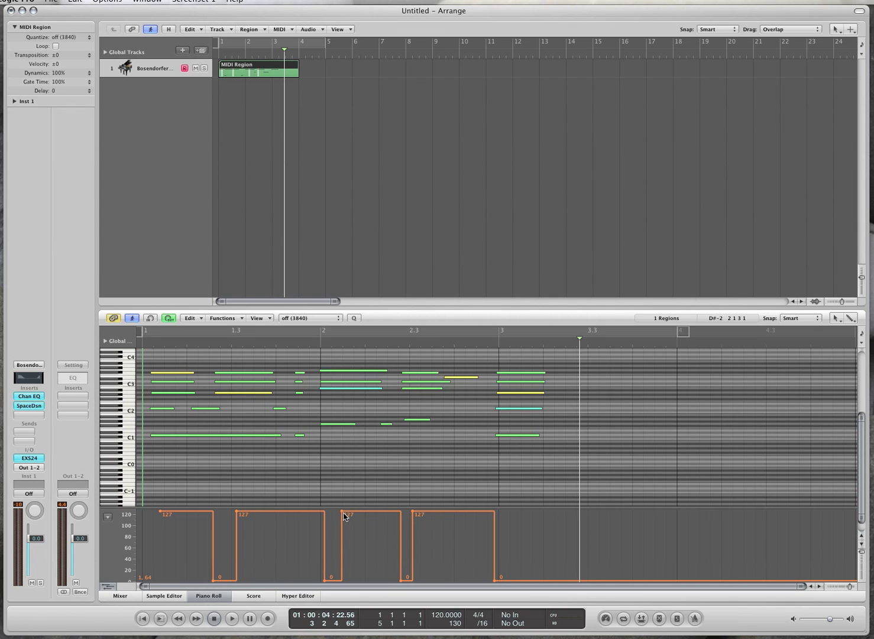
mouse_move(344, 516)
mouse_down()
mouse_move(353, 516)
mouse_move(336, 516)
mouse_move(346, 516)
mouse_up()
key(n)
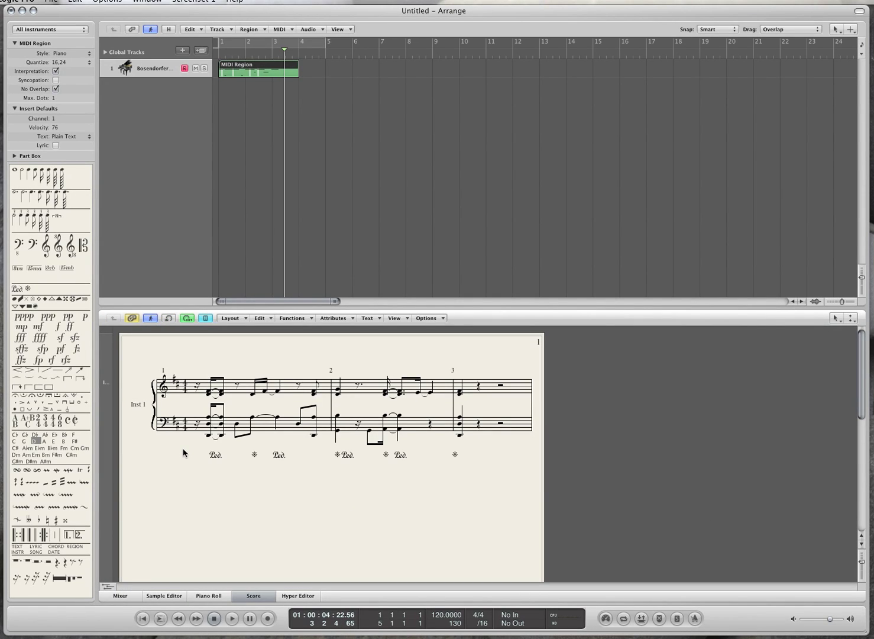
Select the eight Ped. markings under the staves and delete them
drag(172, 448, 477, 500)
key(Delete)
click(554, 198)
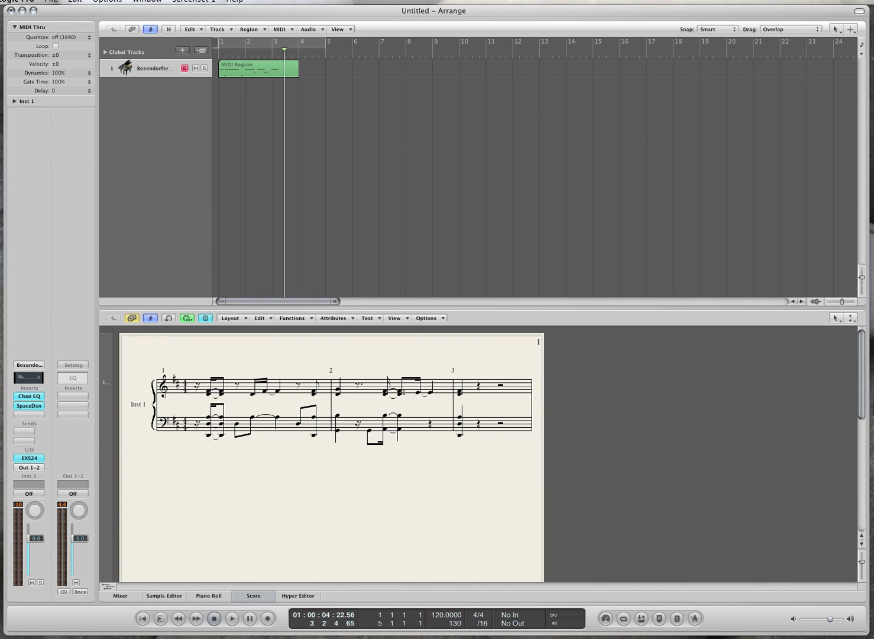
Open Cend01Ex4 alongside the current project, fit its window to the screen, and play briefly
key(super+n)
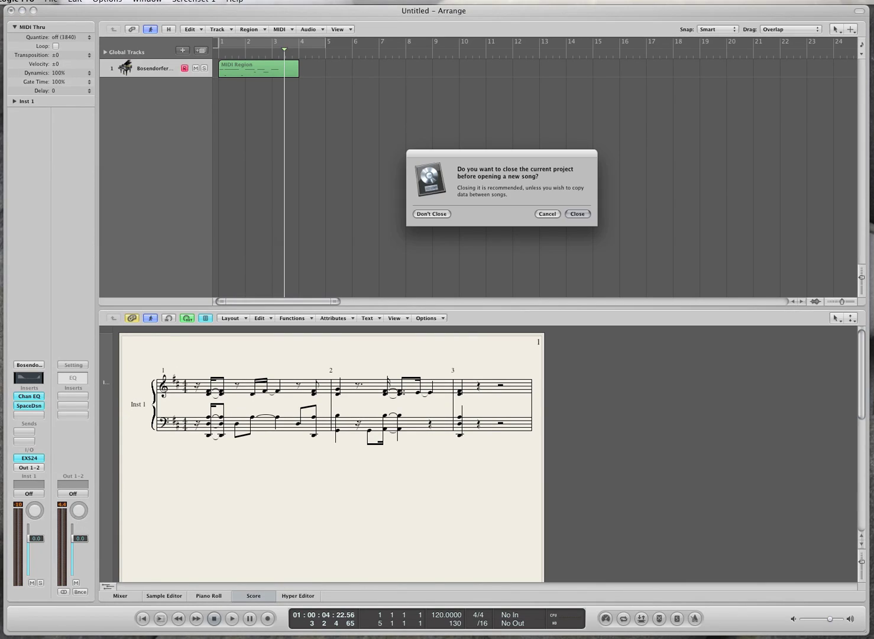
click(426, 216)
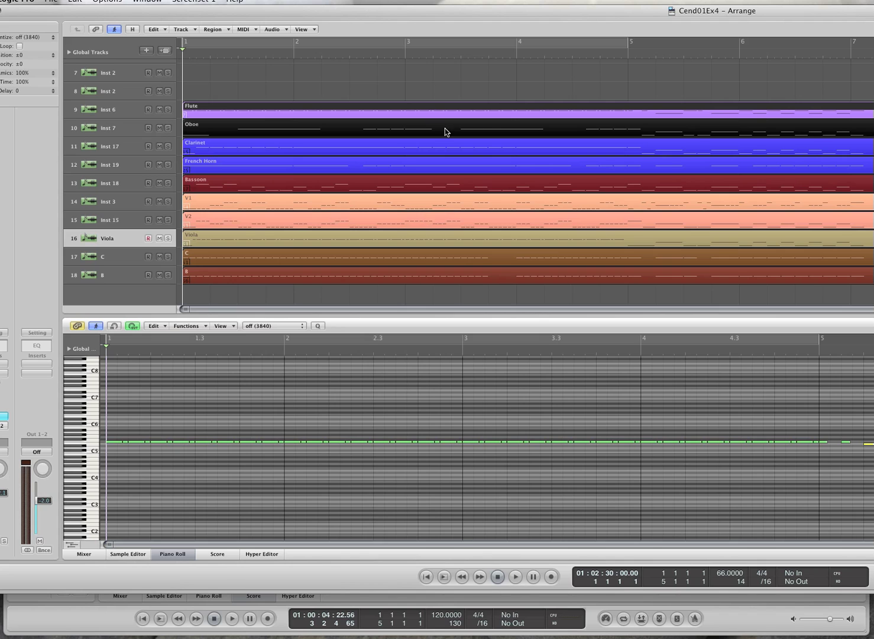
drag(452, 15, 491, 16)
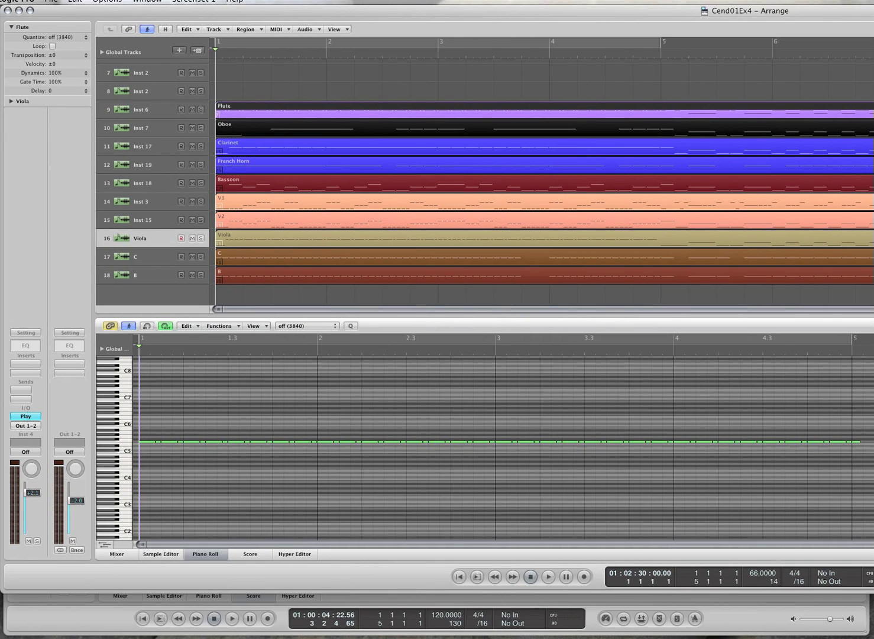
key(space)
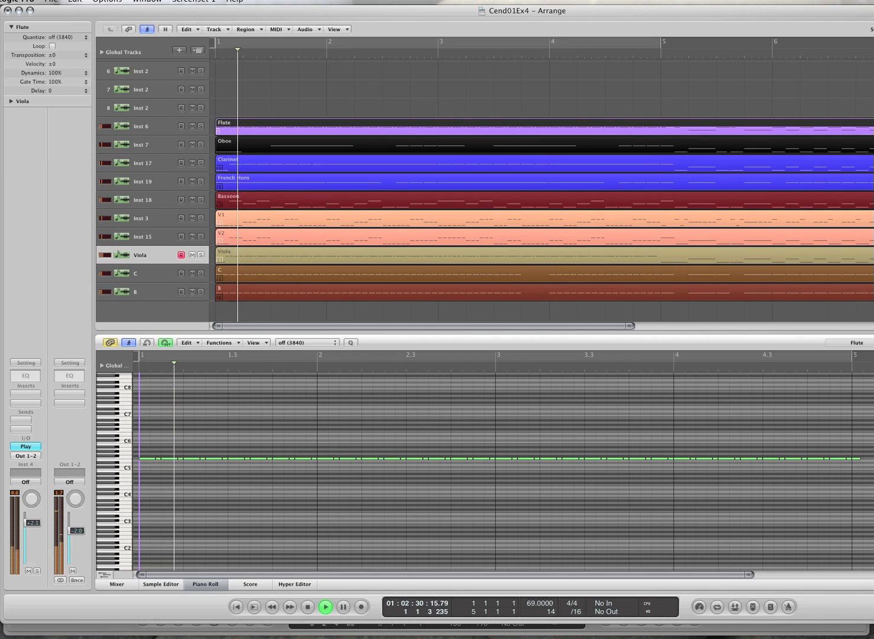
key(1)
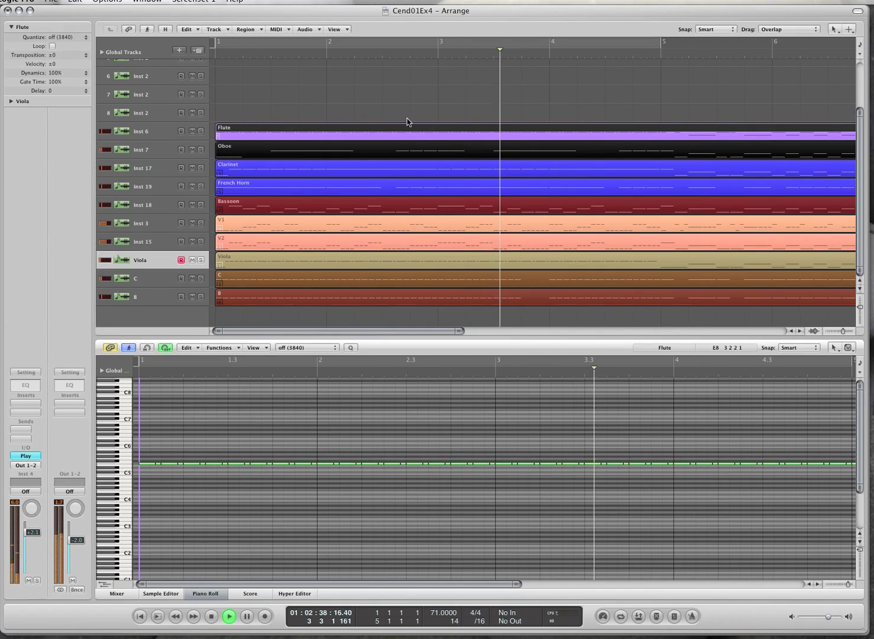
key(space)
click(355, 107)
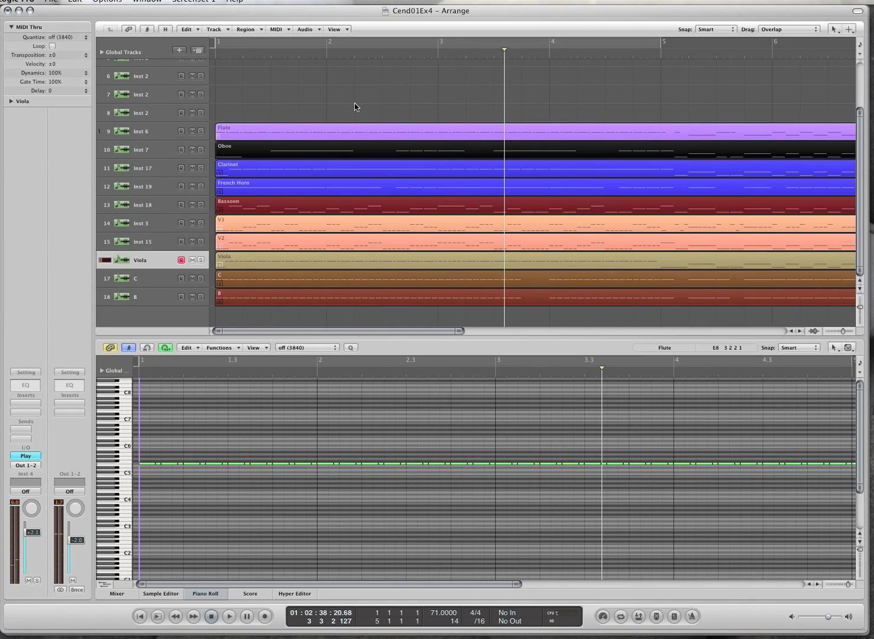
Show every instrument's part of Cend01Ex4 from bar 1 in an enlarged Score area
key(n)
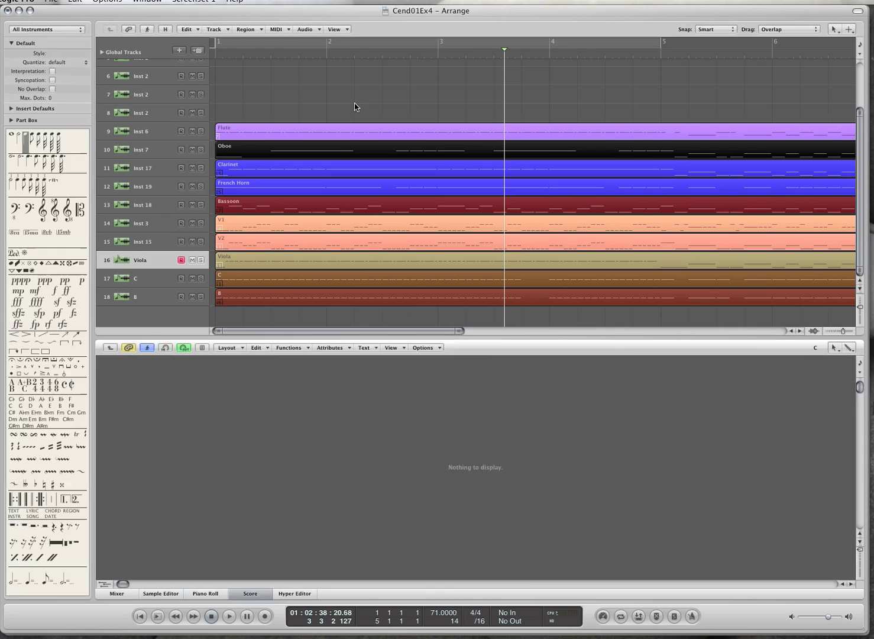
click(317, 295)
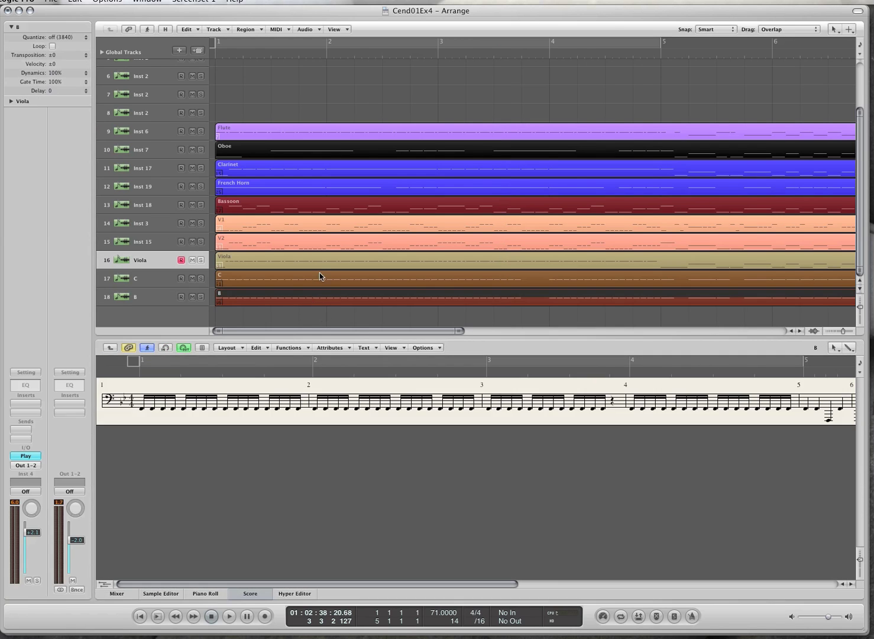
click(320, 260)
click(318, 210)
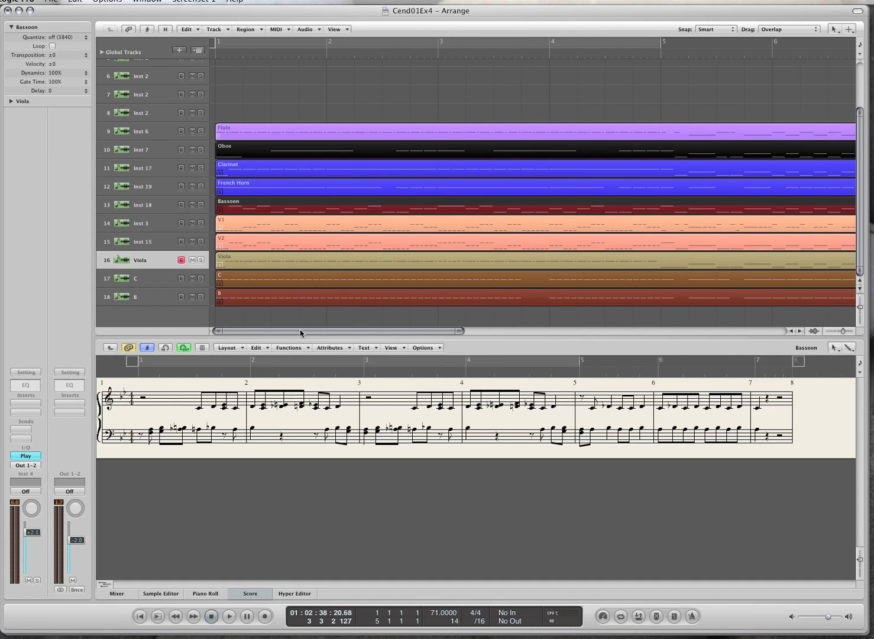
click(111, 348)
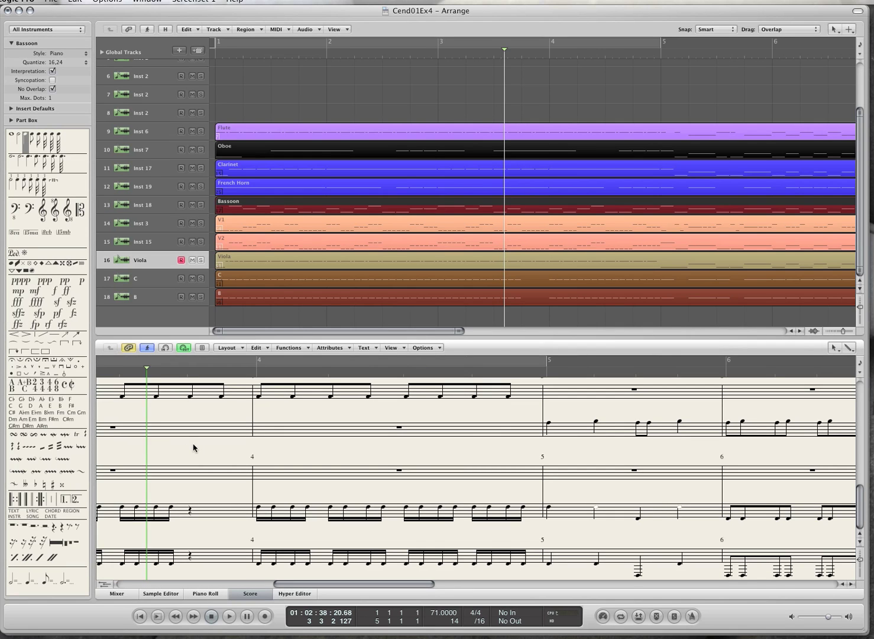
key(Return)
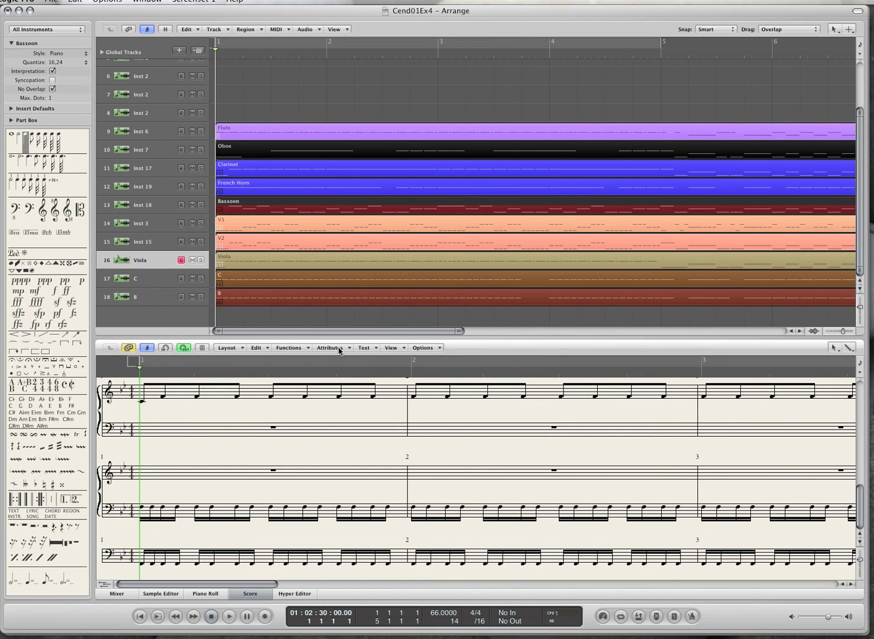
drag(344, 337, 346, 242)
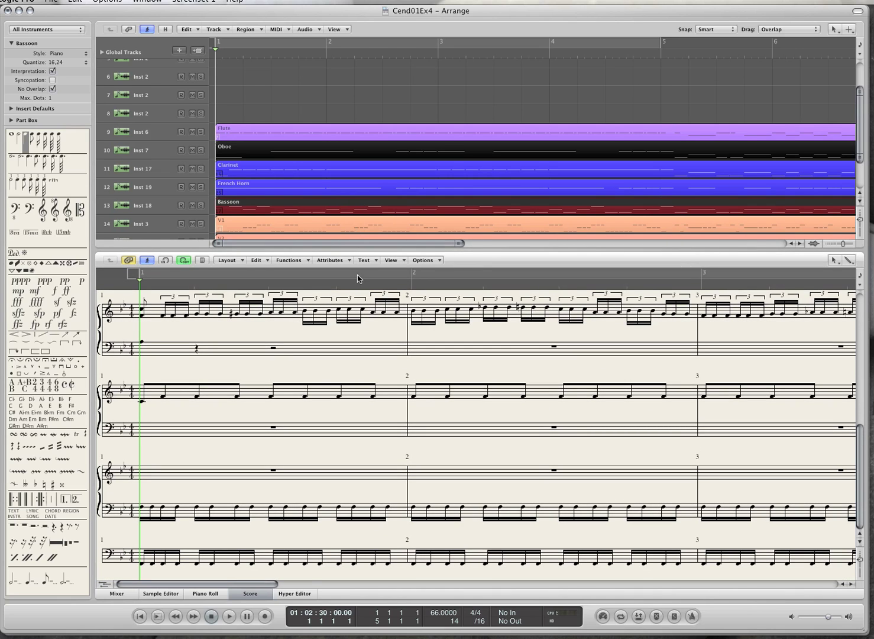
click(359, 250)
drag(358, 250, 354, 75)
Play through the full orchestral score, scrolling across the staves
key(space)
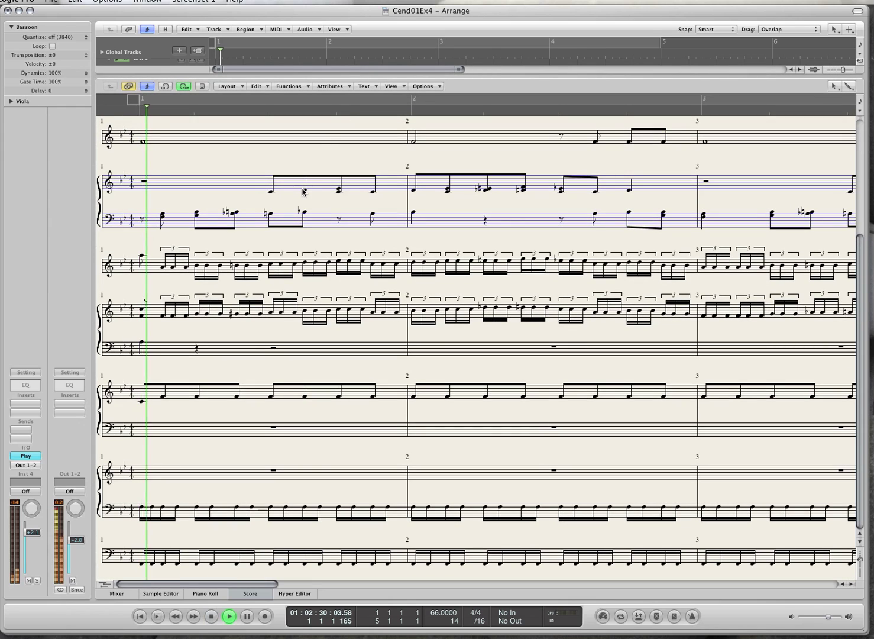
scroll(278, 277, up, 6)
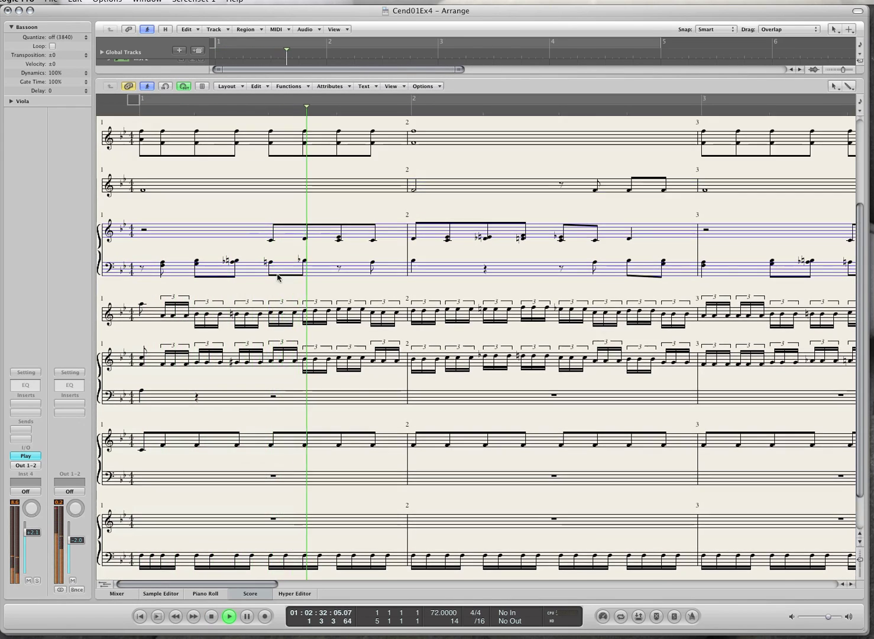
scroll(312, 318, down, 8)
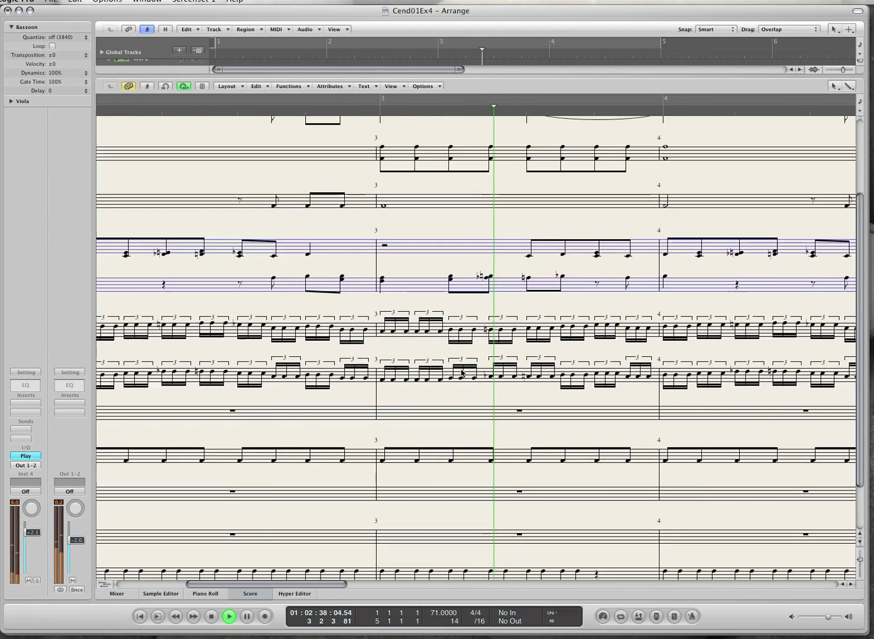
scroll(459, 372, up, 4)
key(space)
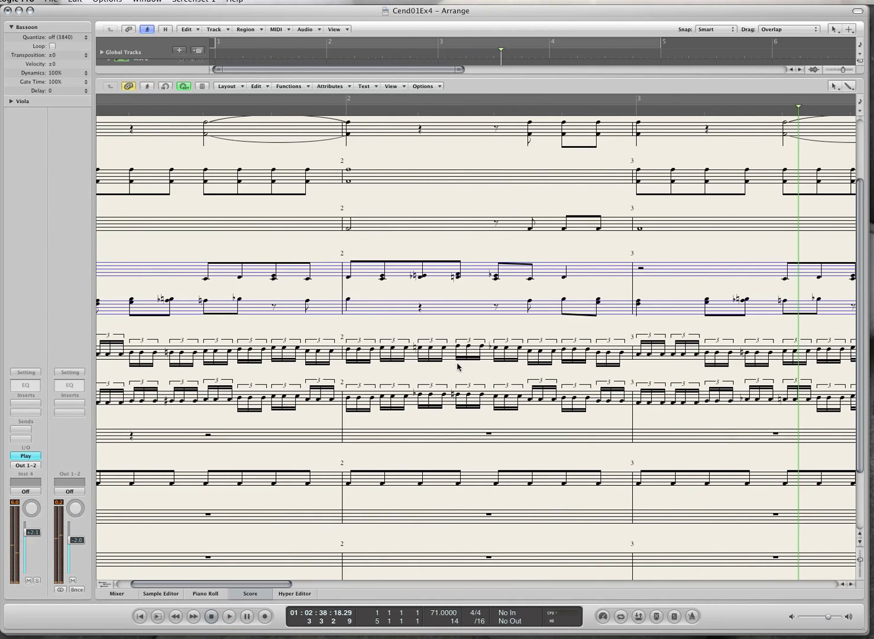
scroll(451, 364, left, 3)
scroll(451, 362, right, 3)
scroll(451, 362, down, 2)
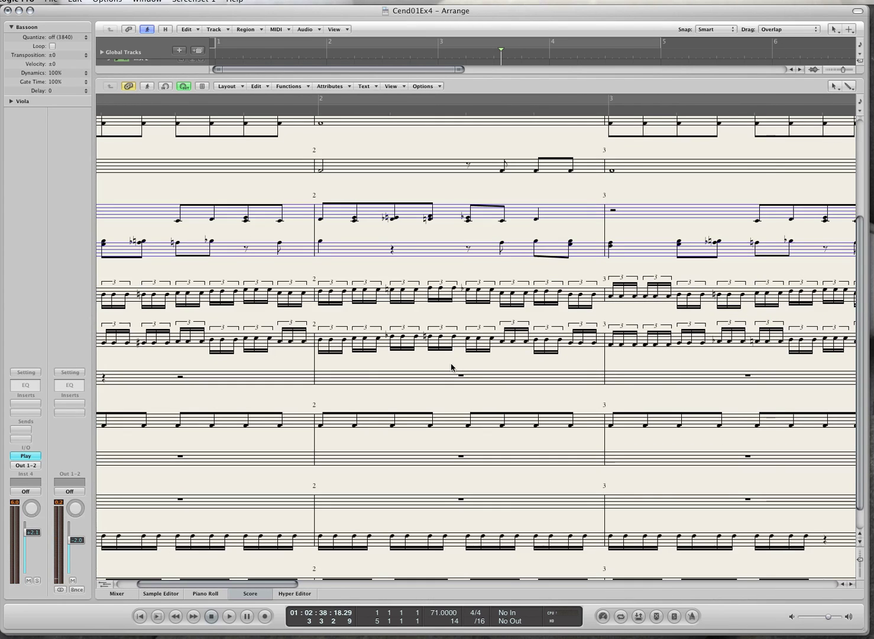
Toggle Catch off and back on during playback, then switch the Score to Page View
click(149, 88)
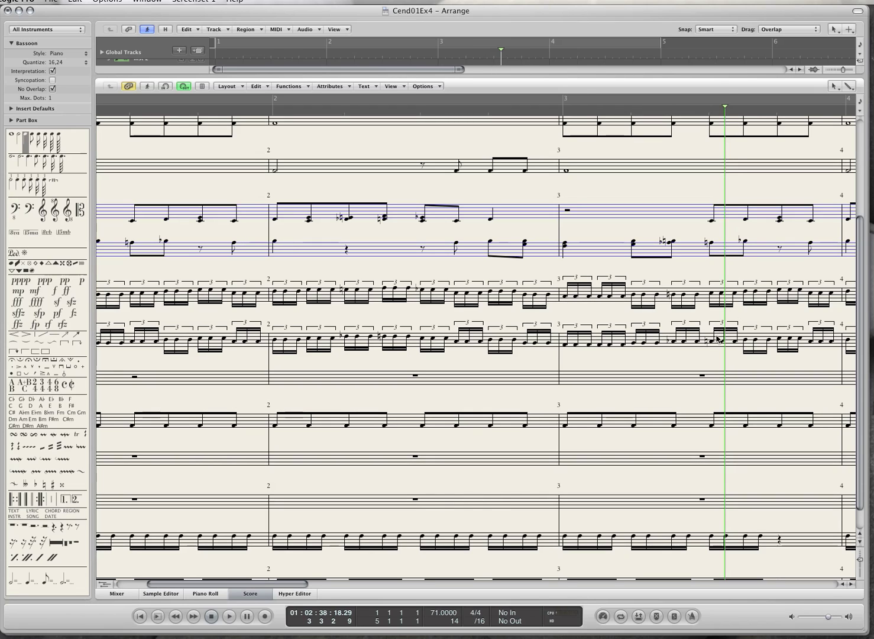
key(space)
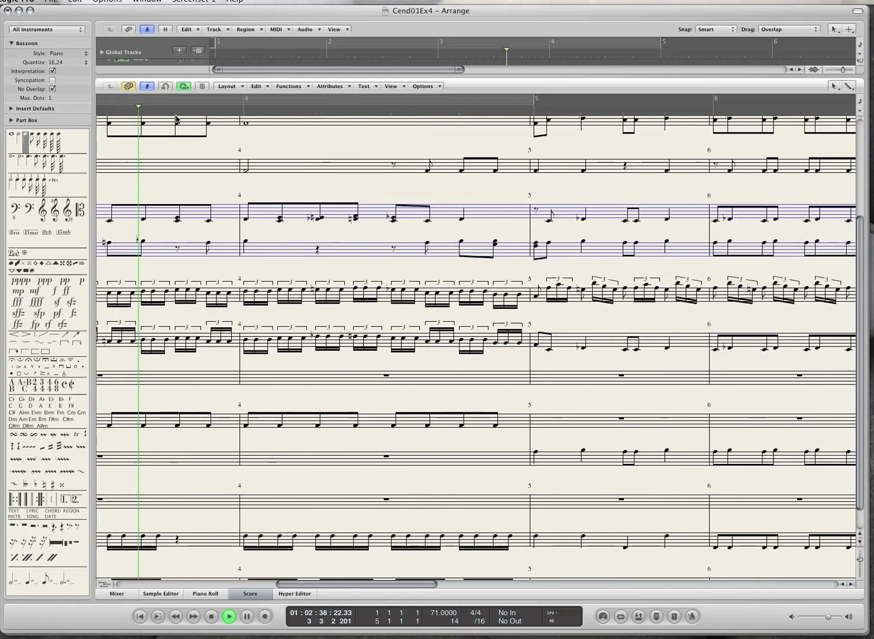
click(148, 87)
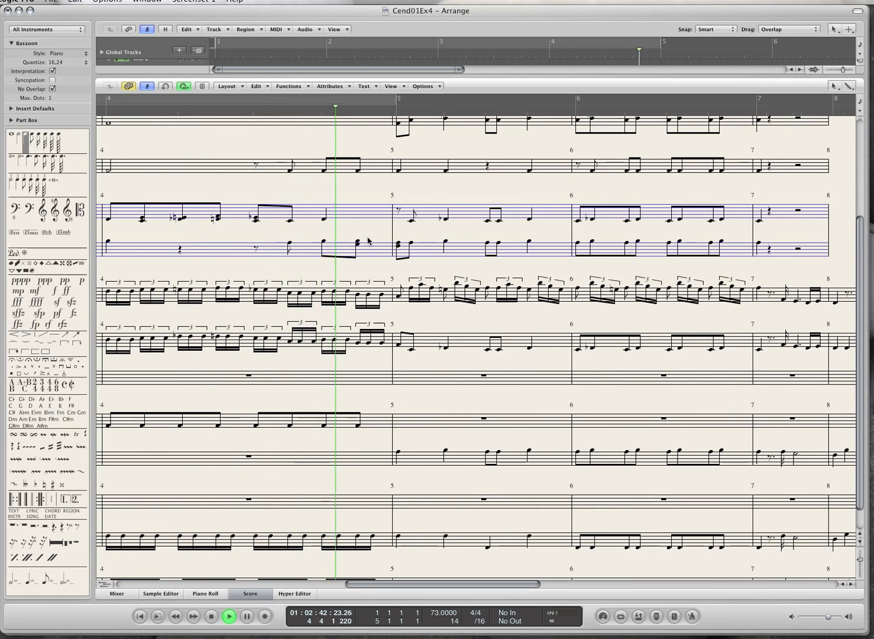
key(space)
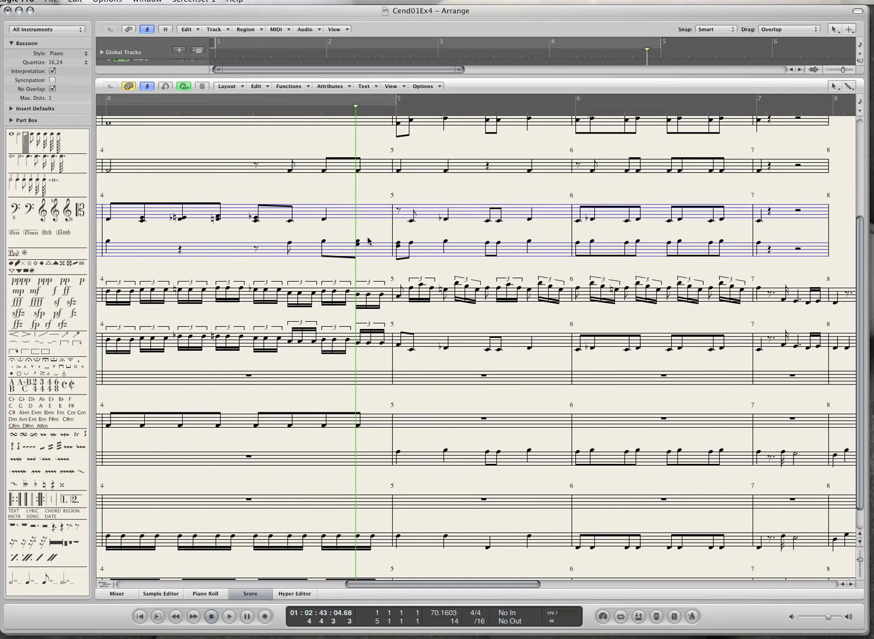
click(203, 86)
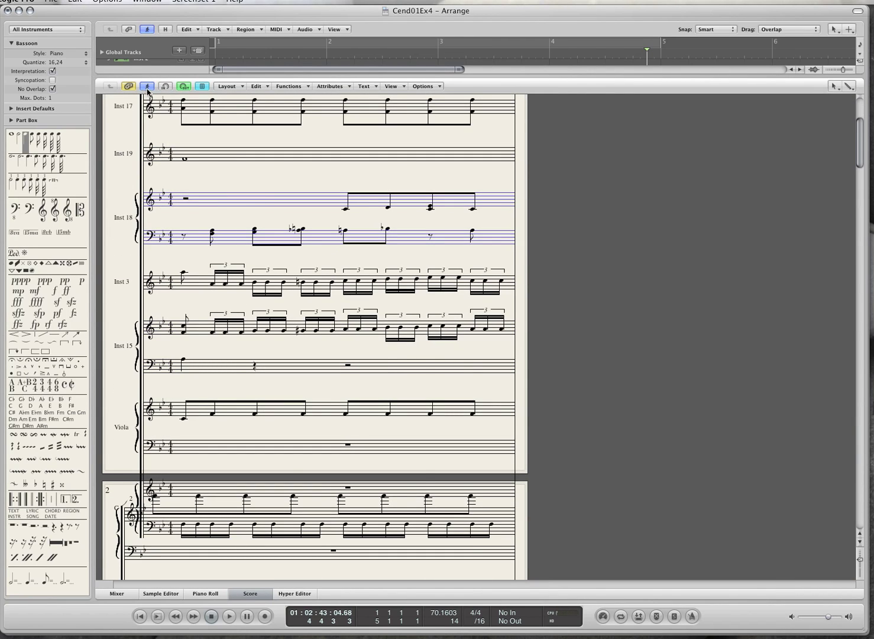
Play and scroll through the printed pages, then turn Page View off and play the linear score
key(space)
key(space)
scroll(287, 301, down, 5)
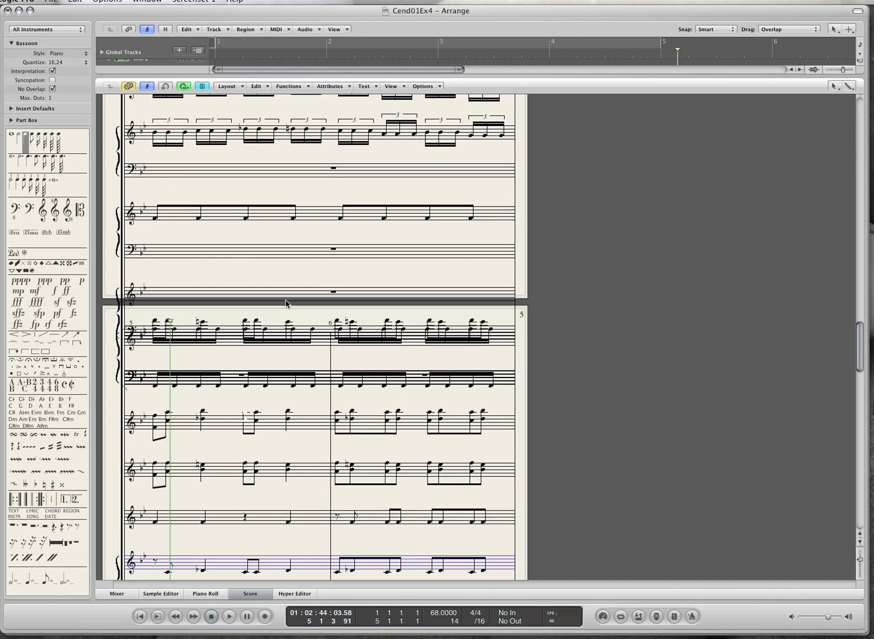
scroll(285, 300, up, 3)
scroll(285, 299, down, 8)
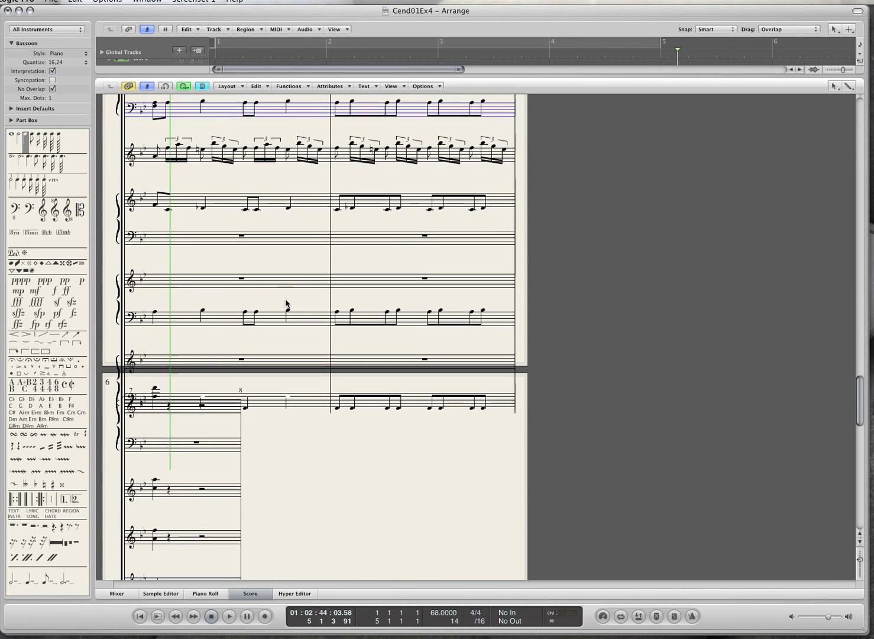
scroll(285, 304, down, 5)
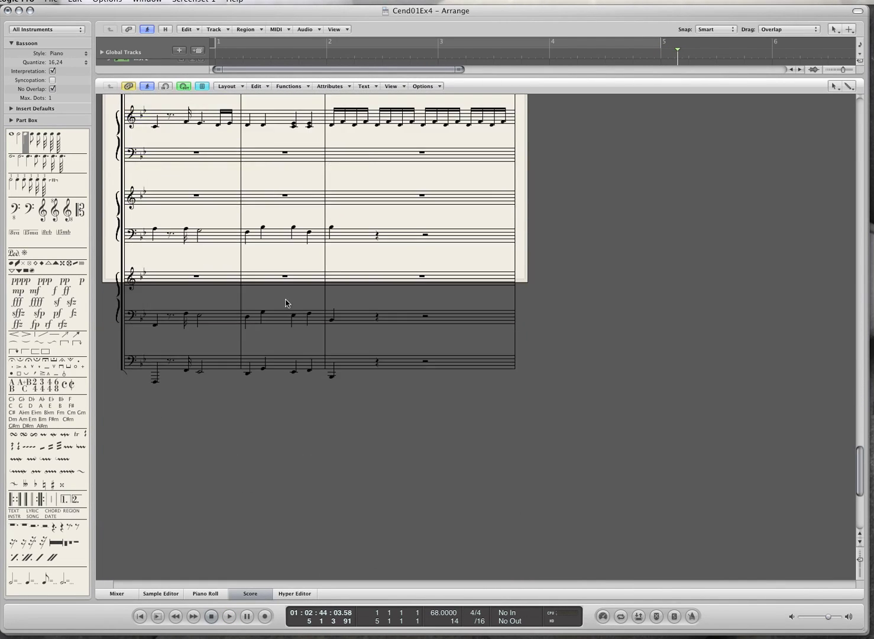
scroll(285, 303, up, 10)
scroll(285, 303, up, 10)
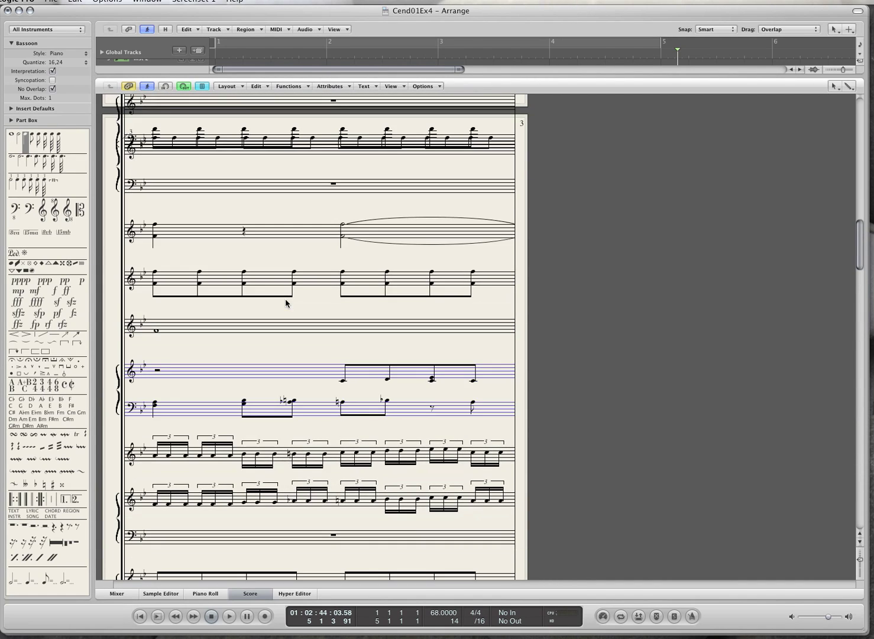
scroll(285, 302, up, 6)
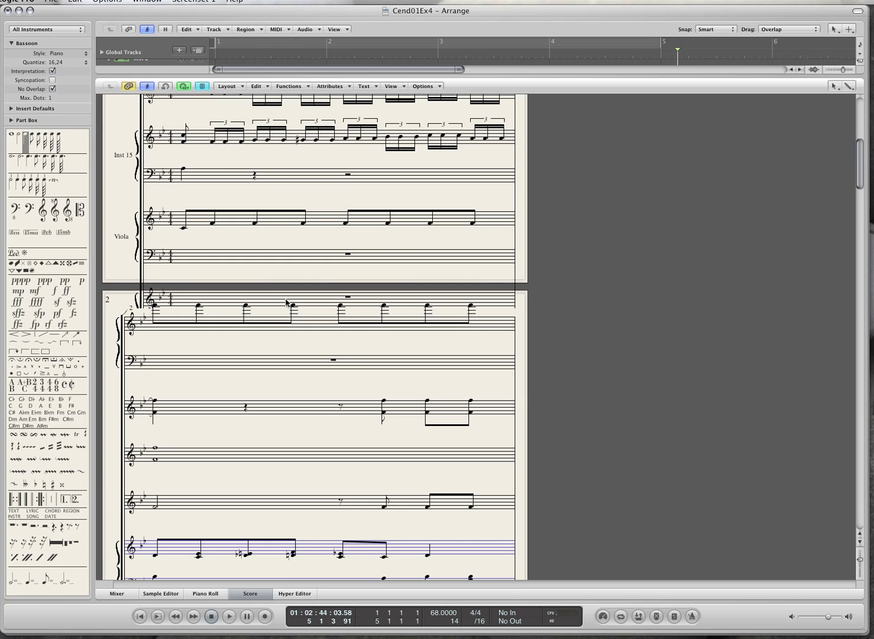
scroll(286, 303, up, 6)
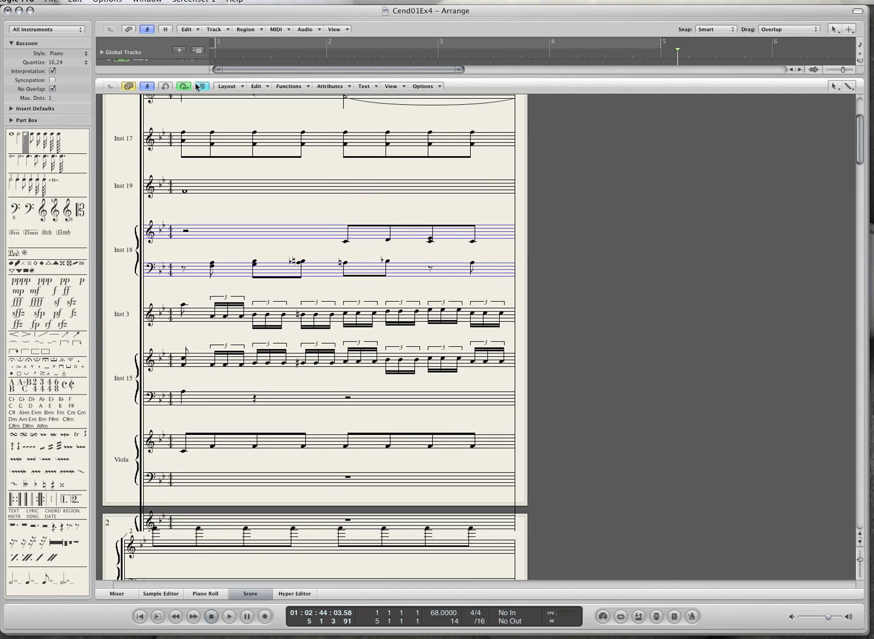
click(197, 87)
key(space)
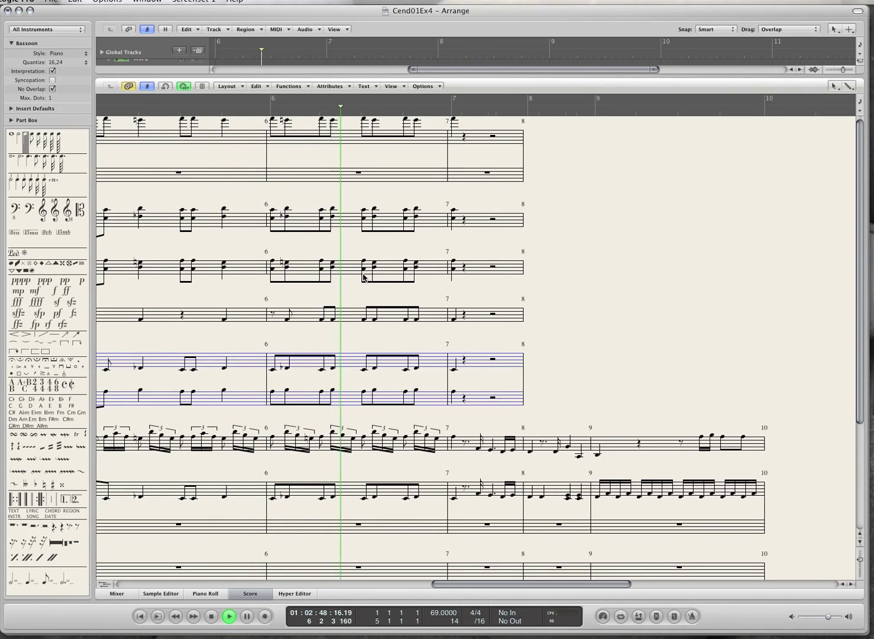
Stop playback and start printing the score on the hp LaserJet 9050 printer
key(space)
click(570, 276)
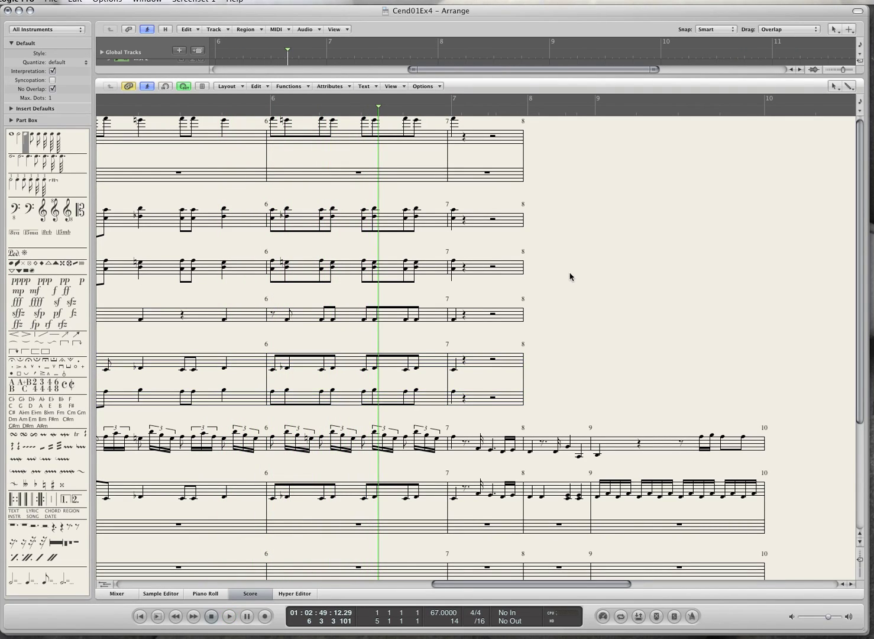
scroll(570, 275, left, 3)
key(super+p)
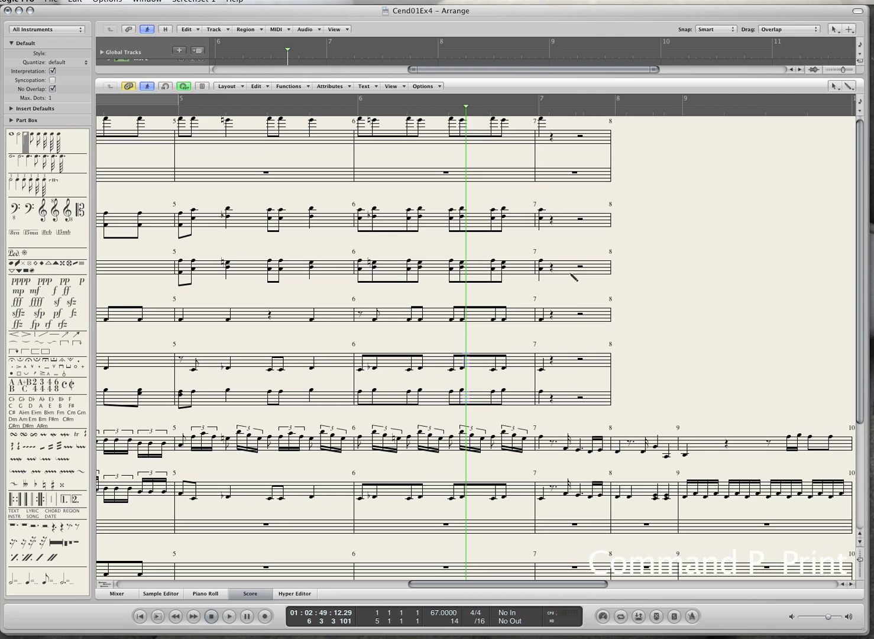
click(589, 299)
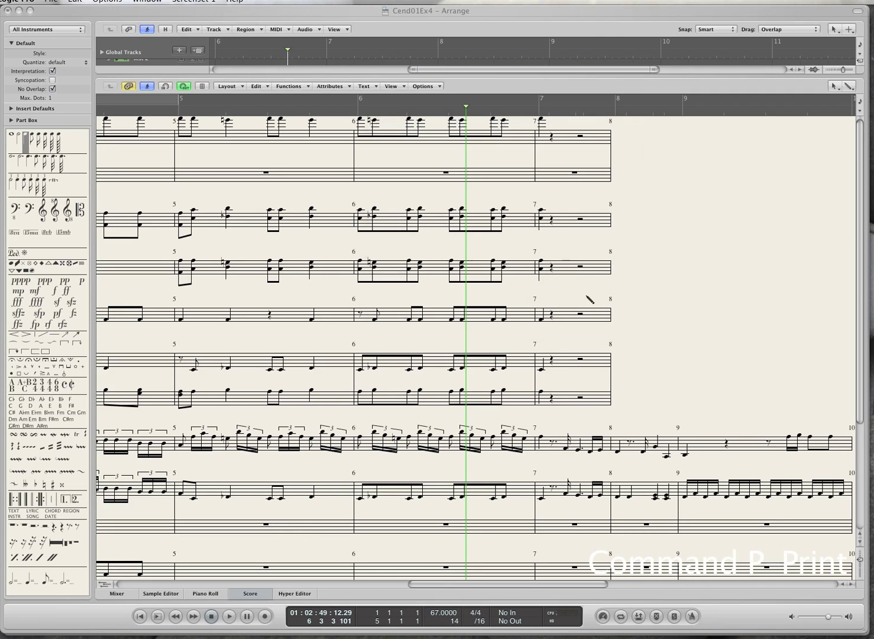
click(500, 178)
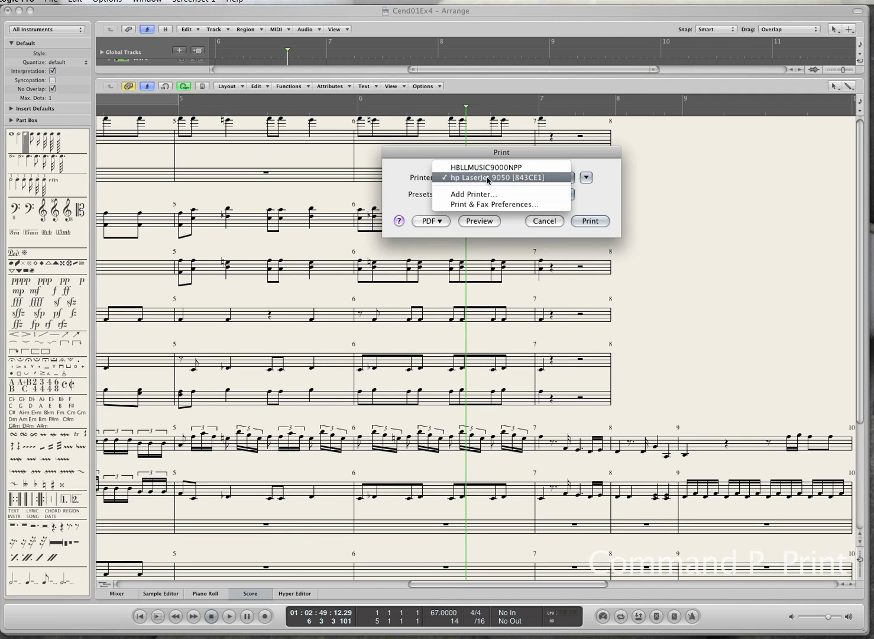
click(588, 173)
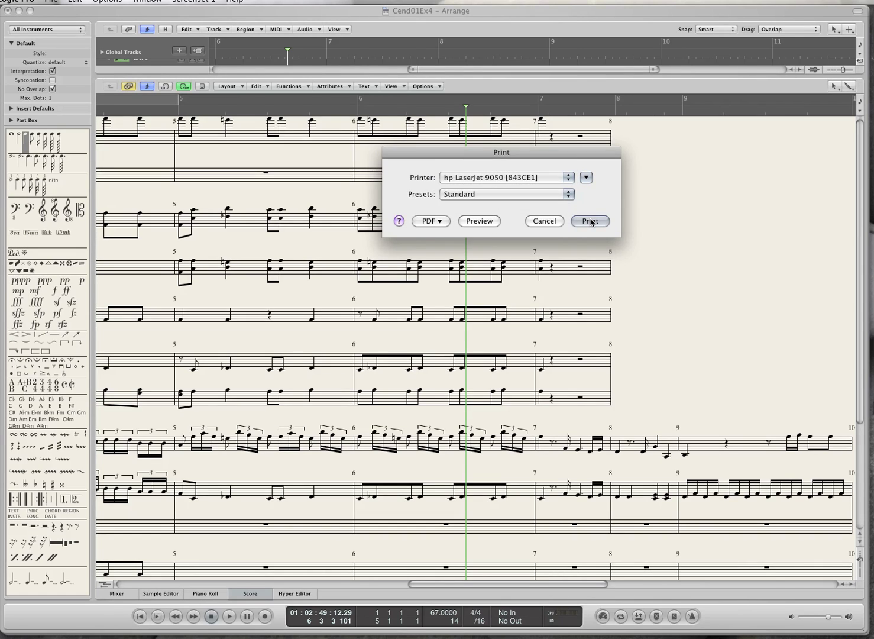
Save the score as a PDF named 'my song' on the Desktop
click(423, 222)
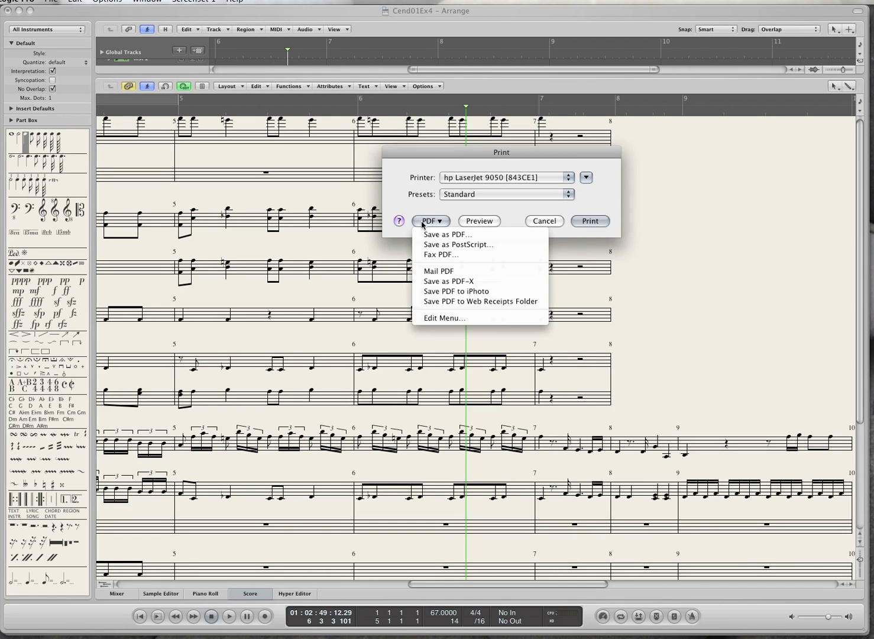
click(434, 235)
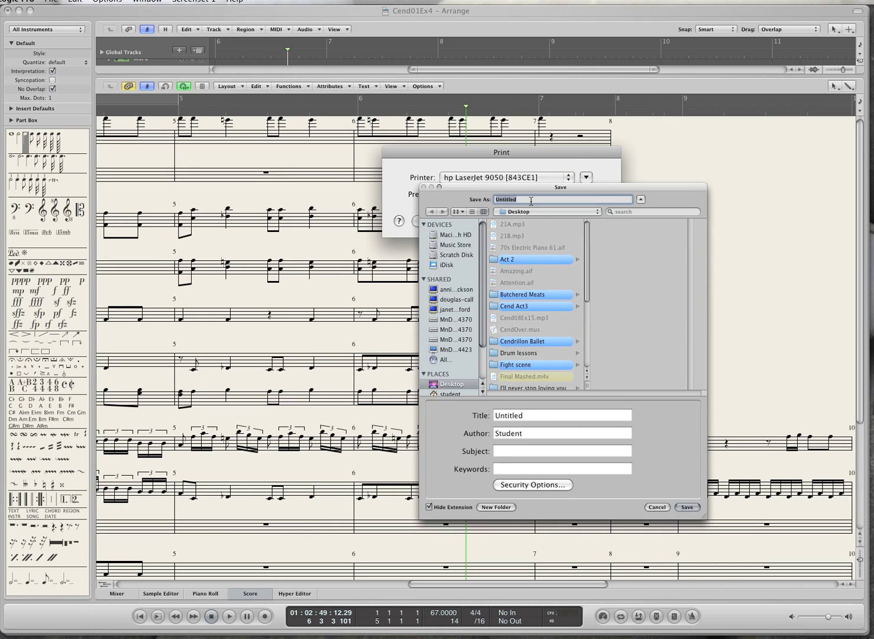
text(my son)
click(688, 507)
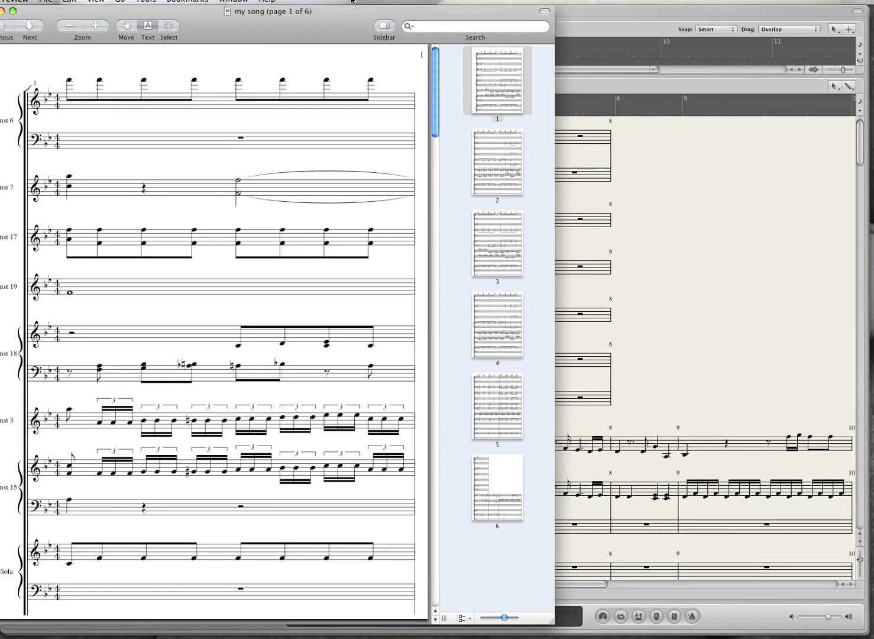
Scroll through the six-page my song PDF in Preview, return to page 1, and quit Preview
drag(352, 8, 518, 10)
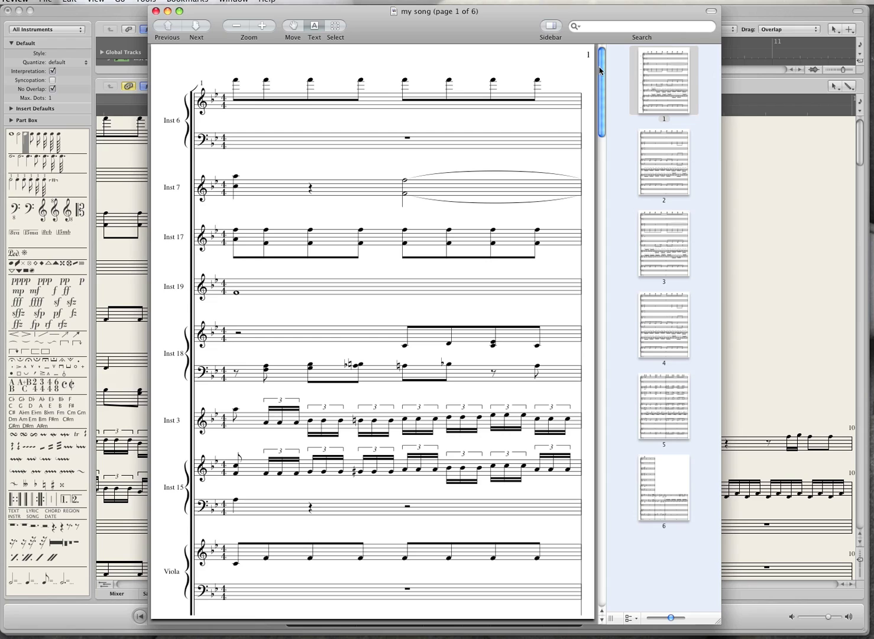
scroll(599, 69, down, 20)
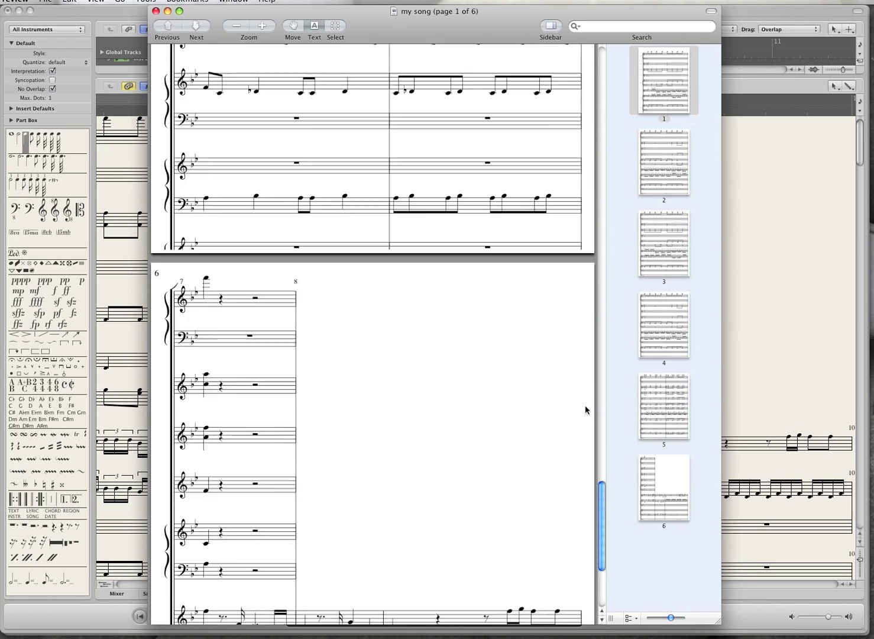
key(Home)
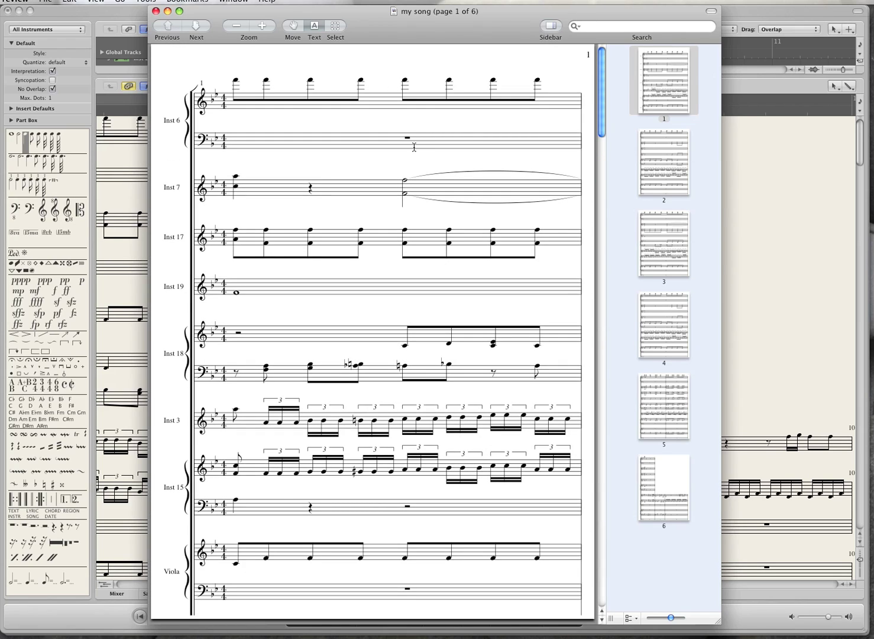
key(super+q)
Close Cend01Ex4 without saving and add a new empty instrument track in the Untitled project
click(10, 10)
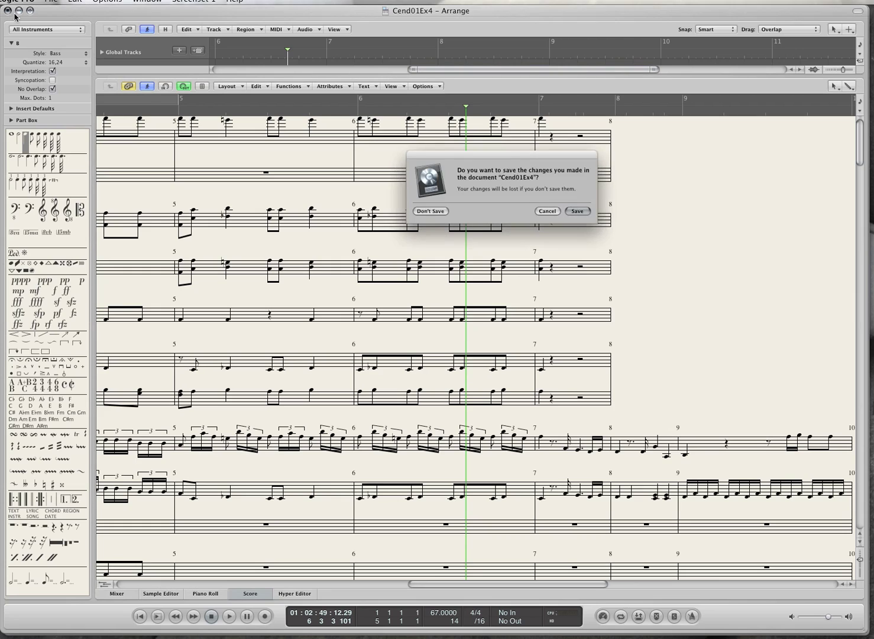
click(430, 211)
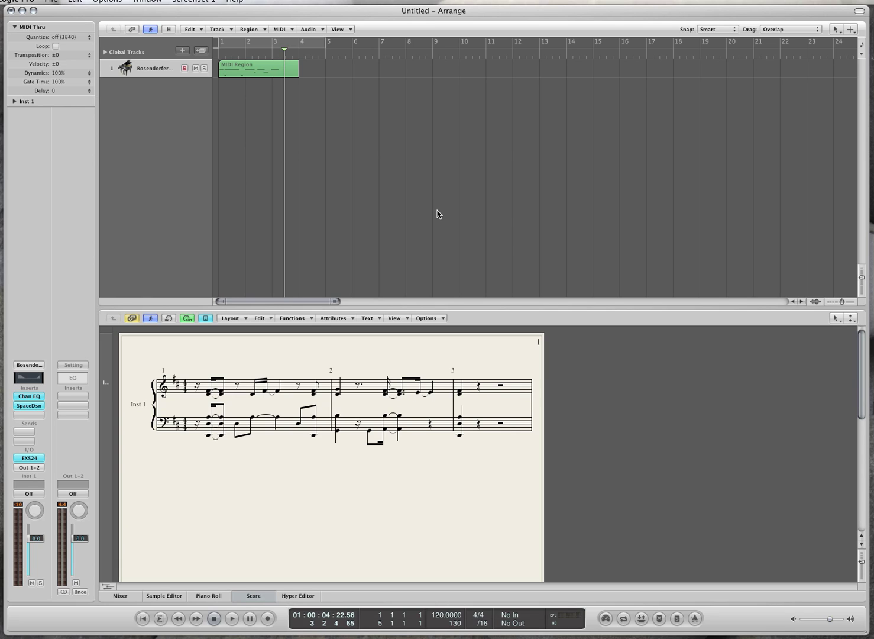
double_click(191, 121)
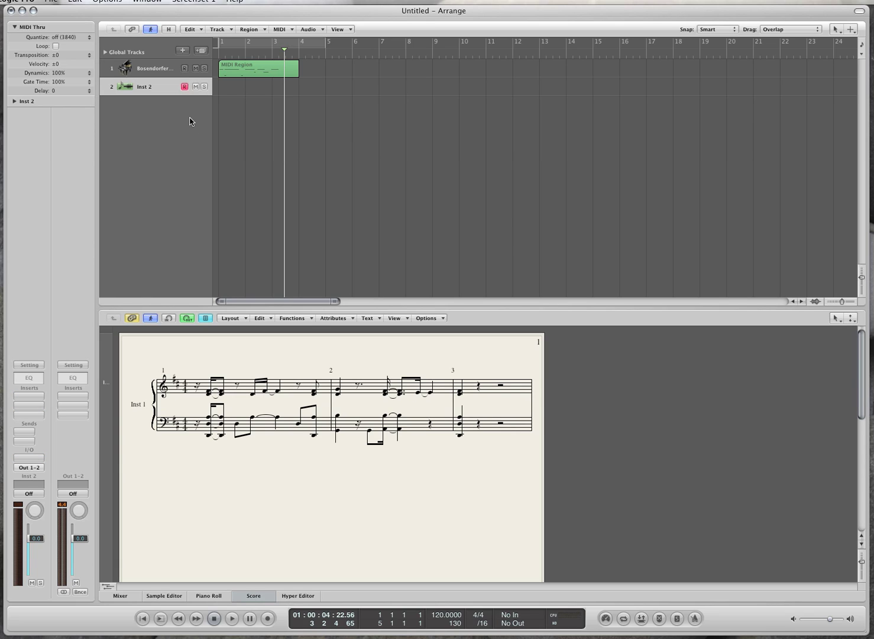
Delete the piano MIDI region and the original piano track, then show the global tracks
click(238, 65)
key(Delete)
key(super+Delete)
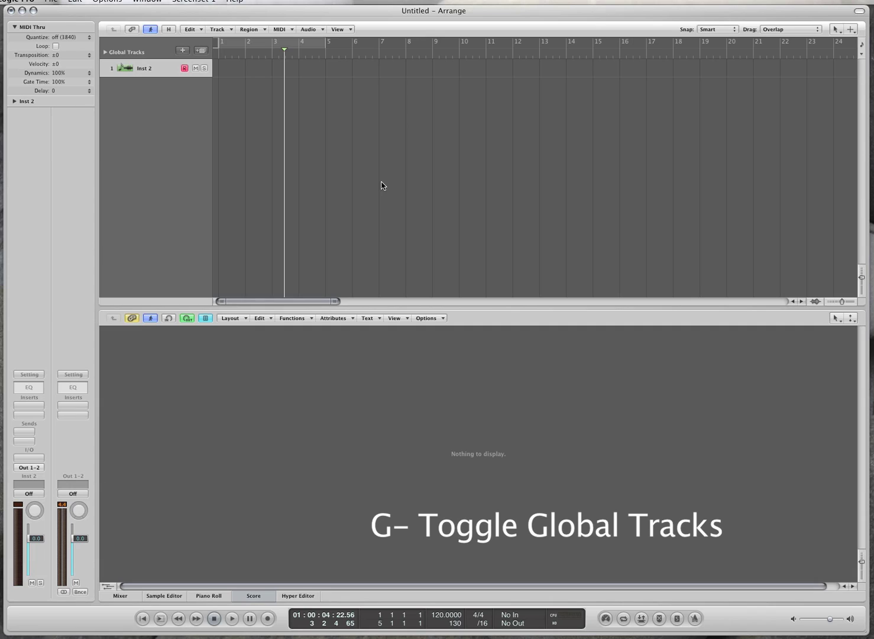
key(g)
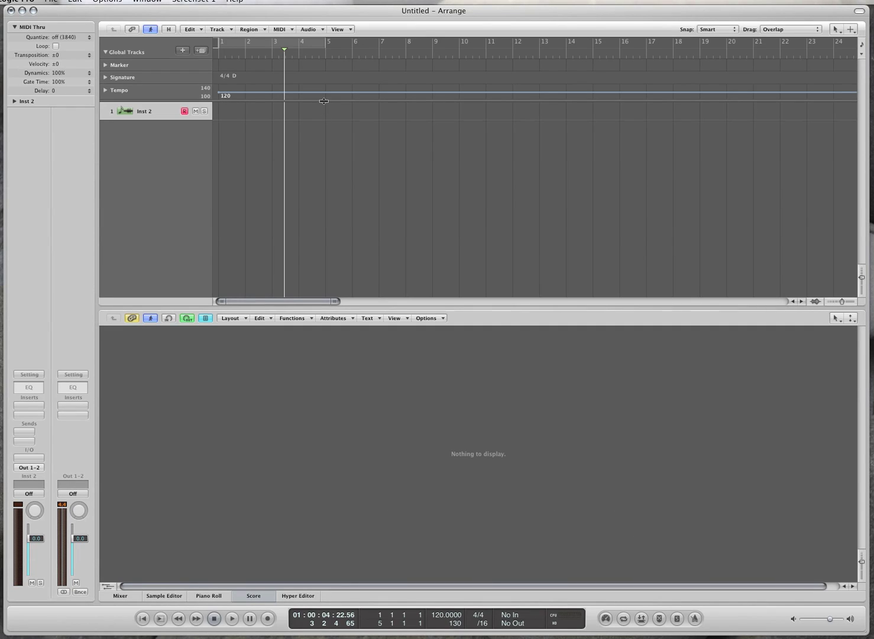
Enlarge the global tracks and hide the Marker track, keeping only Signature and Tempo visible
drag(324, 101, 324, 149)
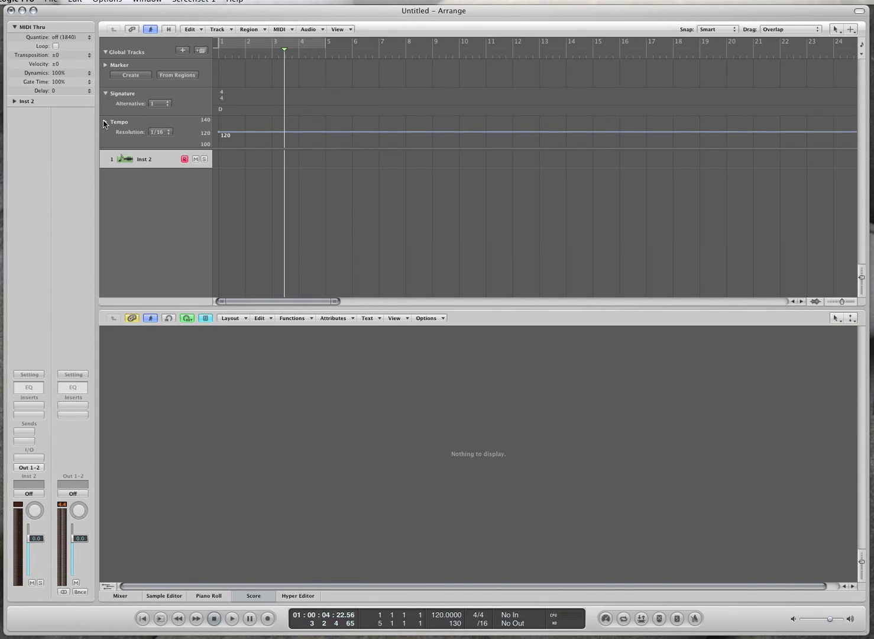
key(alt+g)
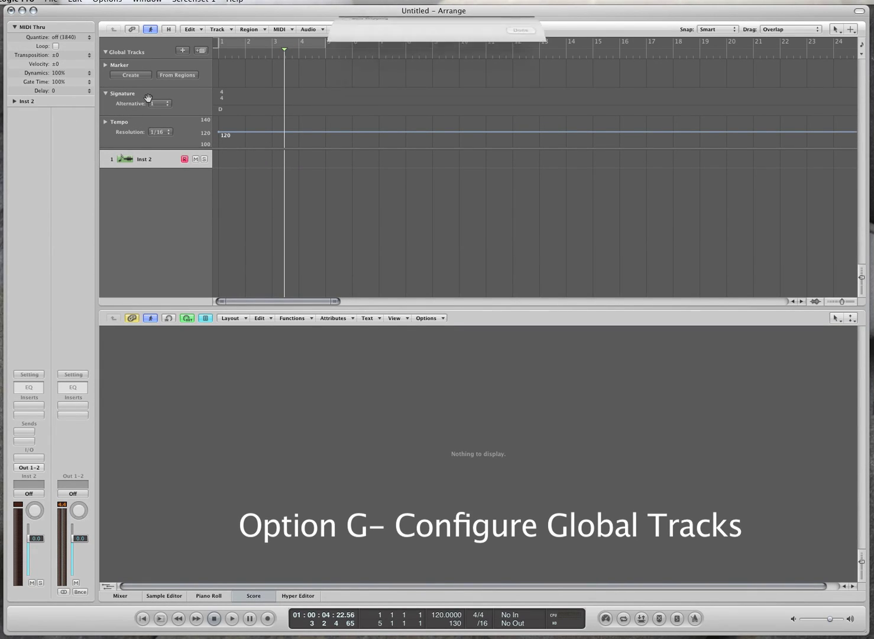
key(alt+g)
click(352, 71)
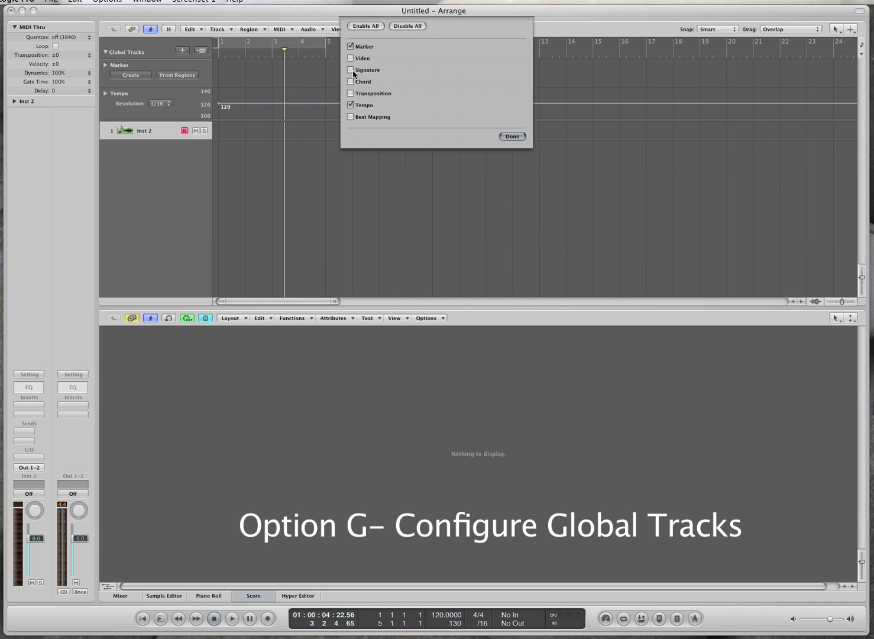
click(352, 71)
click(353, 59)
click(352, 59)
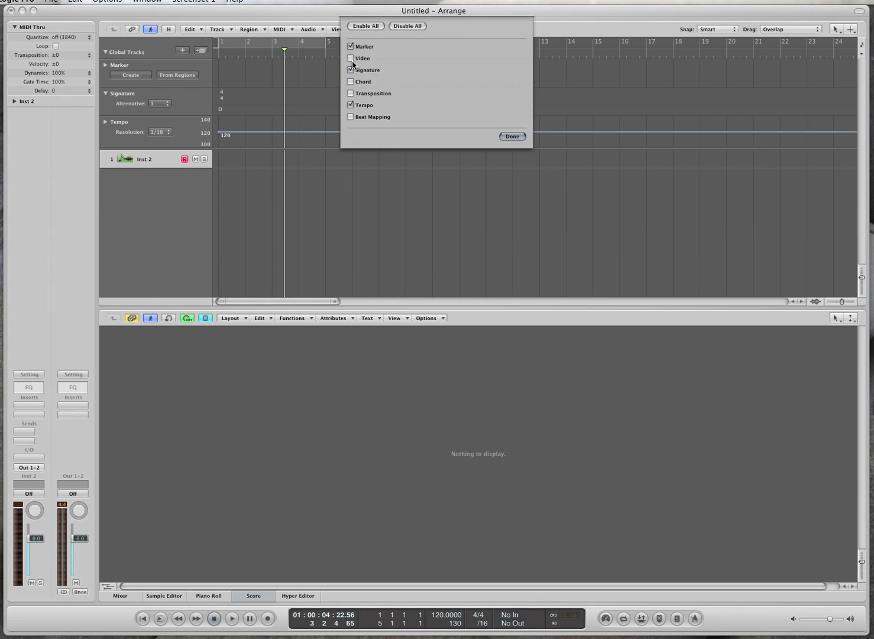
click(352, 118)
click(351, 117)
click(352, 46)
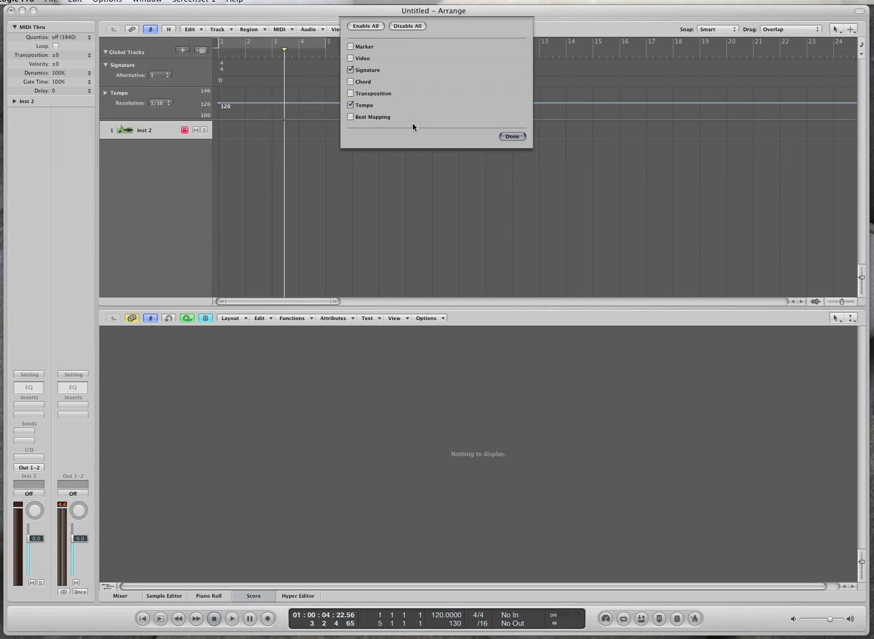
click(512, 137)
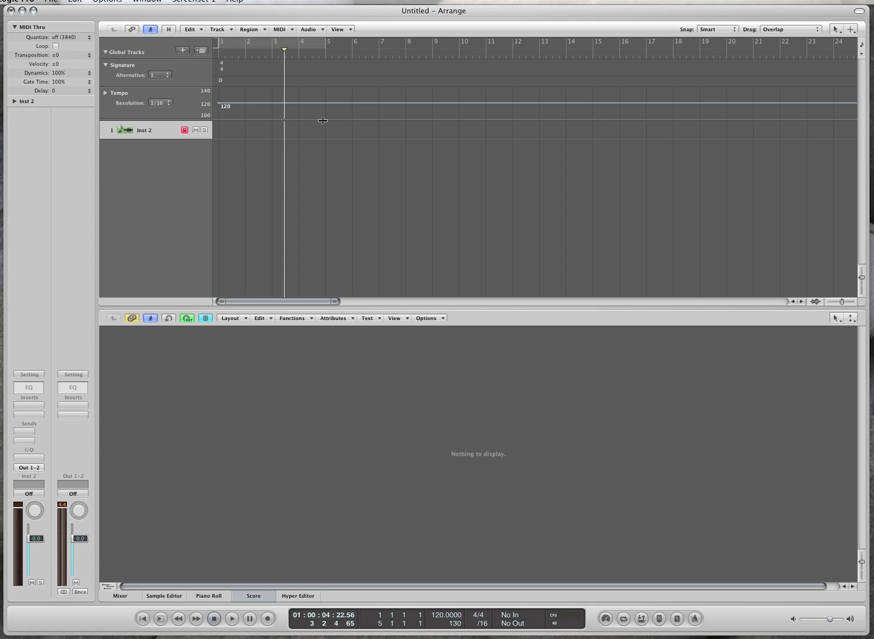
drag(323, 121, 325, 152)
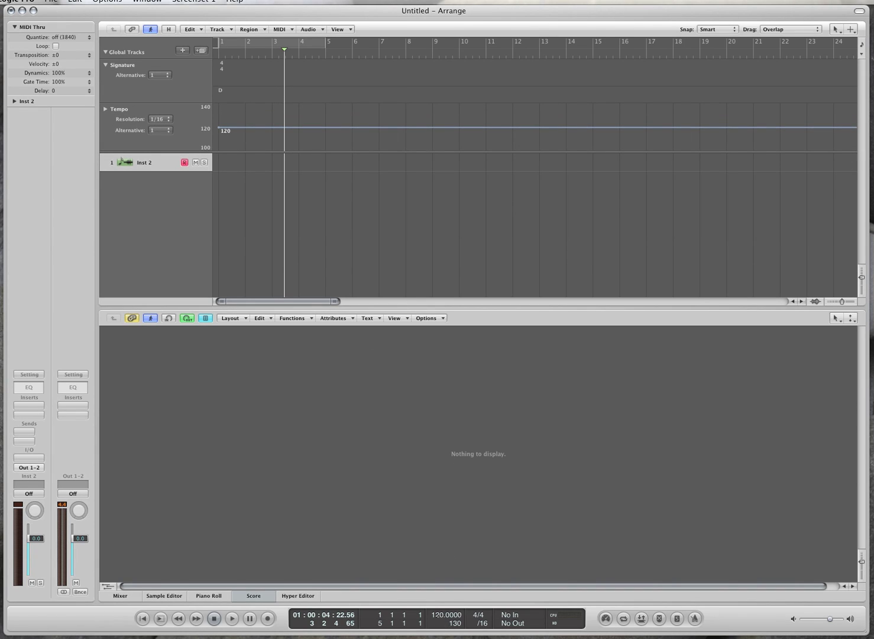
Try project tempos of 127 and 90 bpm, then drag the tempo back to 120
drag(437, 611, 438, 618)
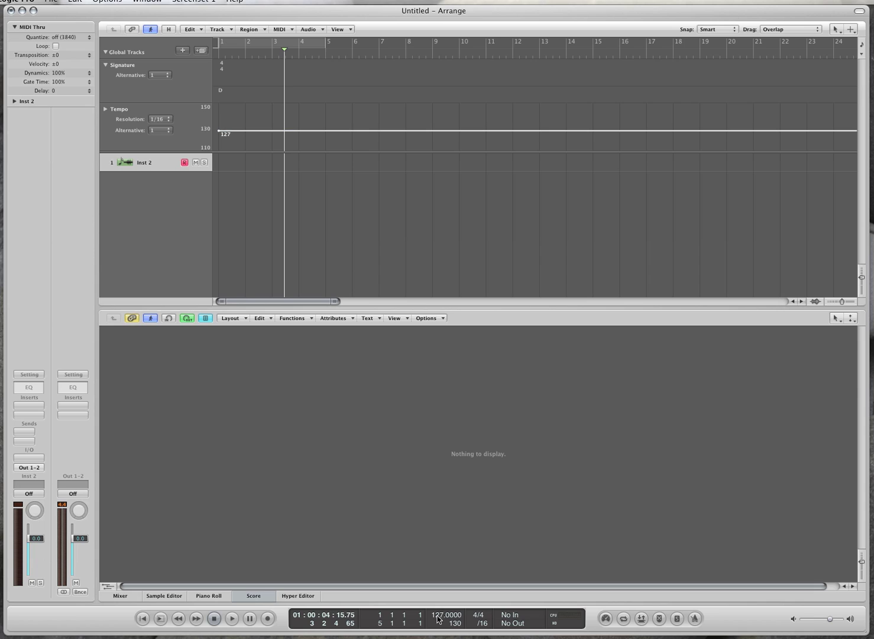
double_click(438, 618)
text(90)
key(Return)
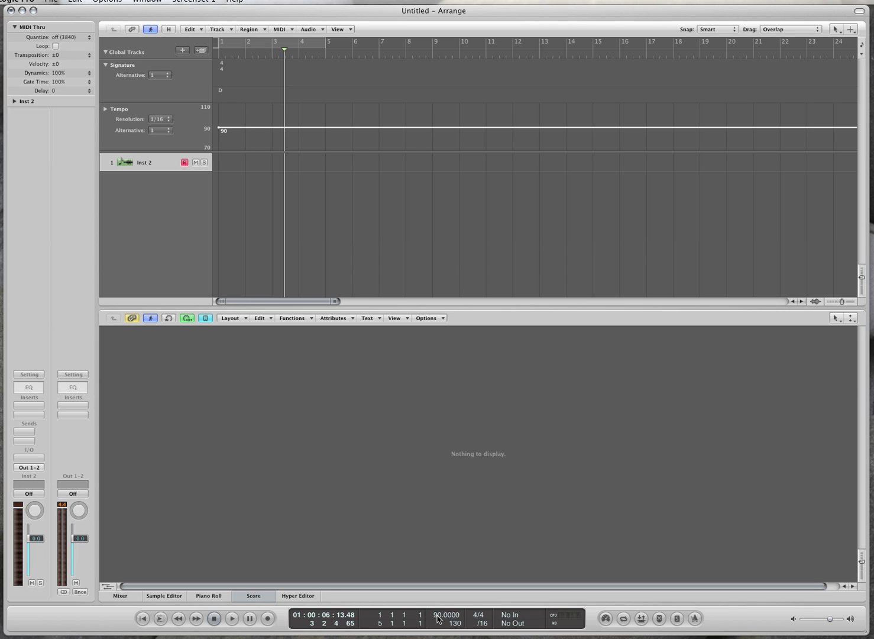
drag(435, 618, 438, 577)
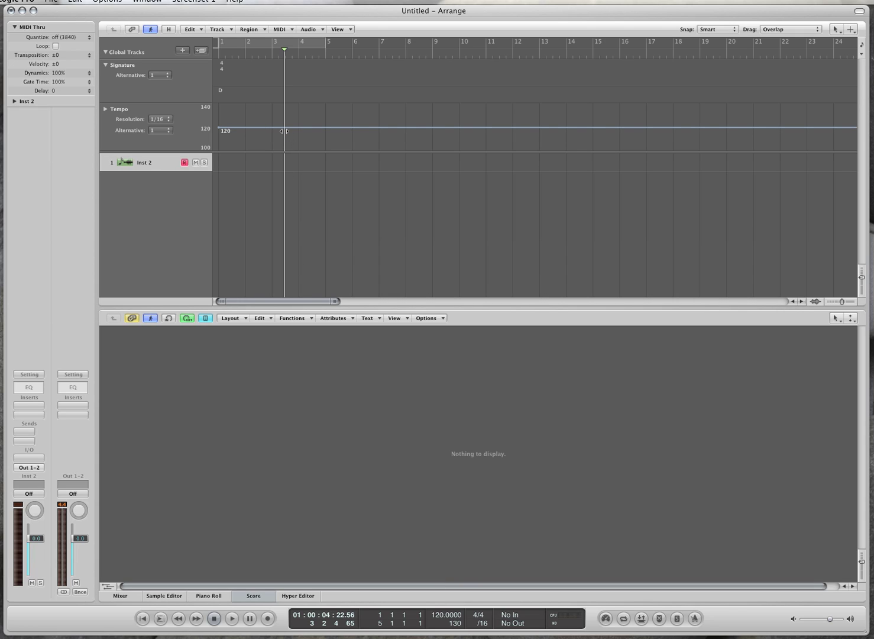
Add tempo points near bars 3, 4 and 6 with the Pencil tool
key(Escape)
key(2)
click(268, 129)
click(301, 128)
click(373, 129)
Raise the bars 4–6 tempo to 133, dip bar 3 to about 93, and curve the rise
key(Escape)
key(1)
drag(353, 118, 353, 114)
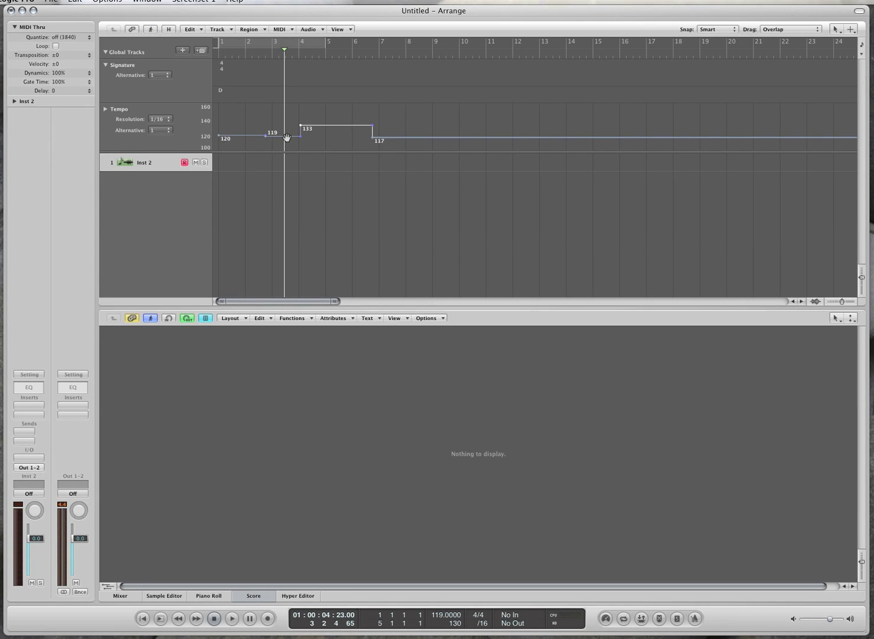
drag(286, 143, 287, 157)
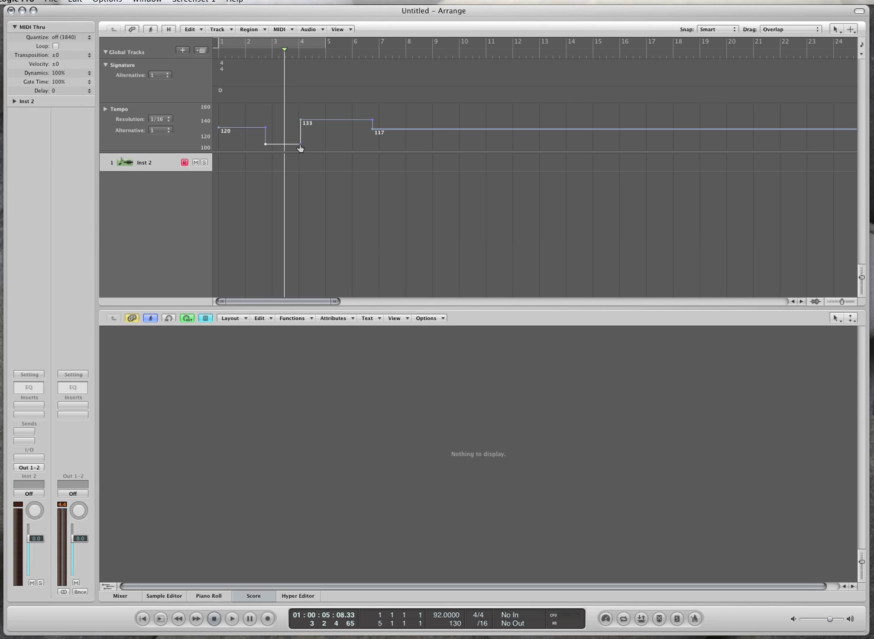
drag(300, 148, 265, 146)
mouse_move(370, 122)
mouse_down()
mouse_move(341, 121)
mouse_move(372, 120)
mouse_up()
click(301, 186)
key(Return)
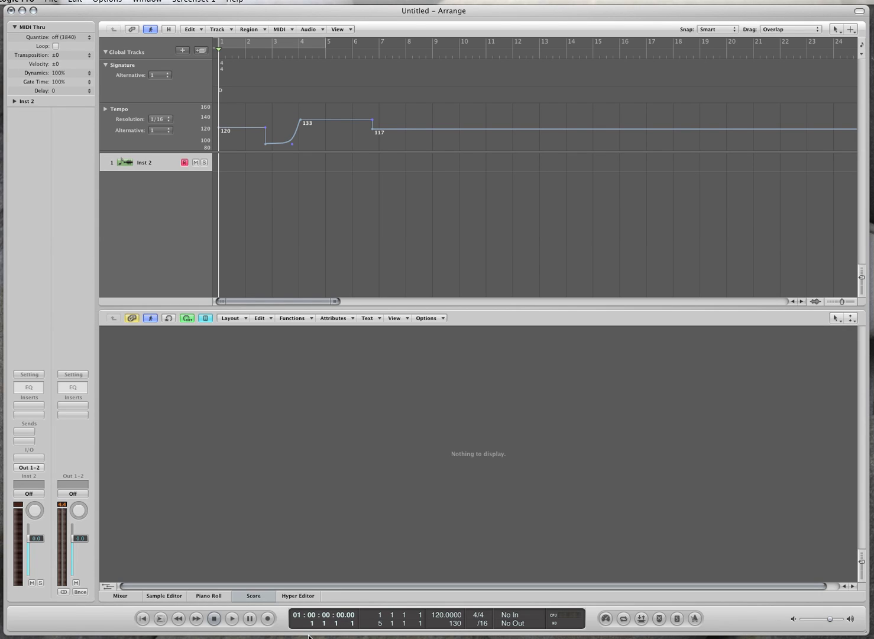
Play back the tempo changes, then move the project end from bar 130 to bar 66
key(space)
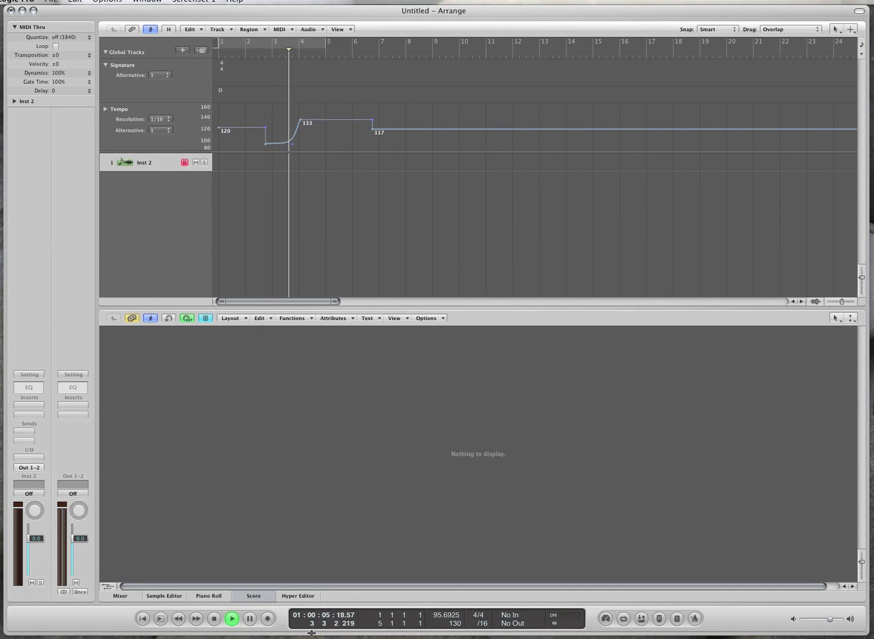
key(space)
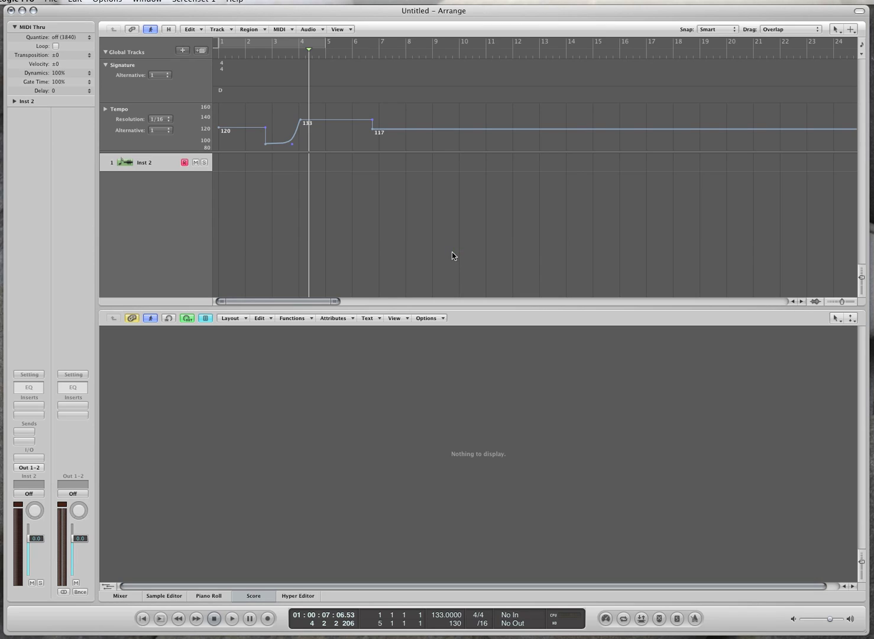
key(ctrl+Left)
key(ctrl+Left)
key(ctrl+Left)
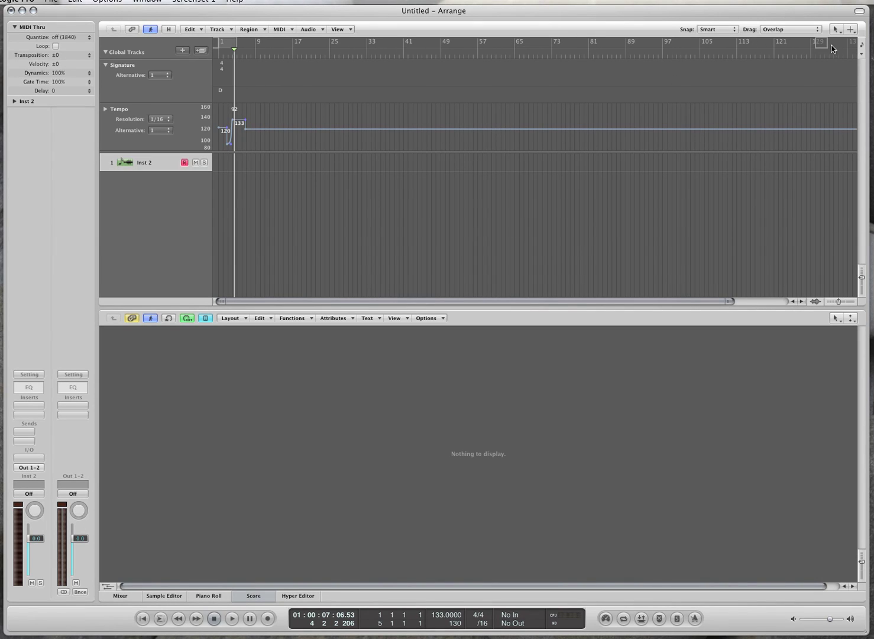
mouse_move(822, 43)
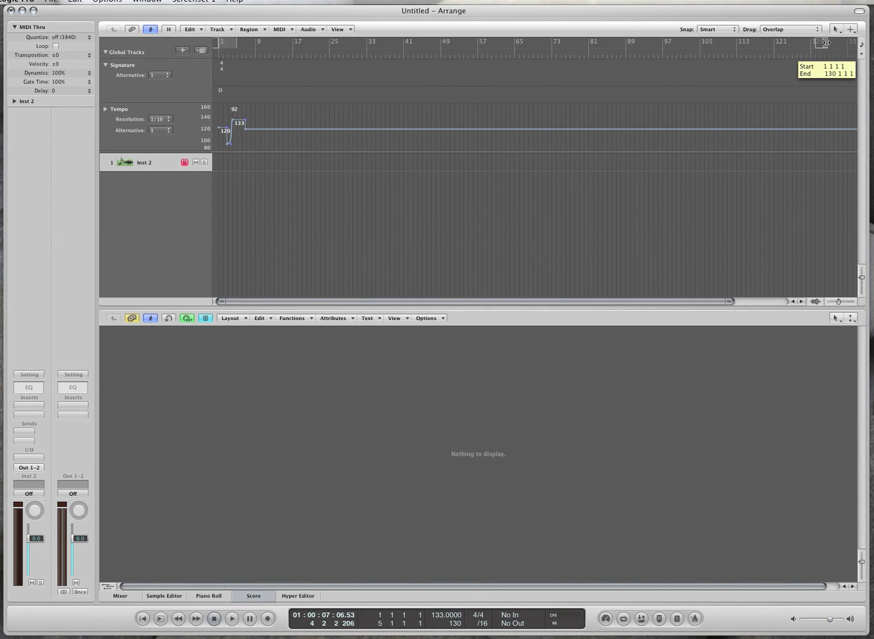
drag(818, 43, 527, 46)
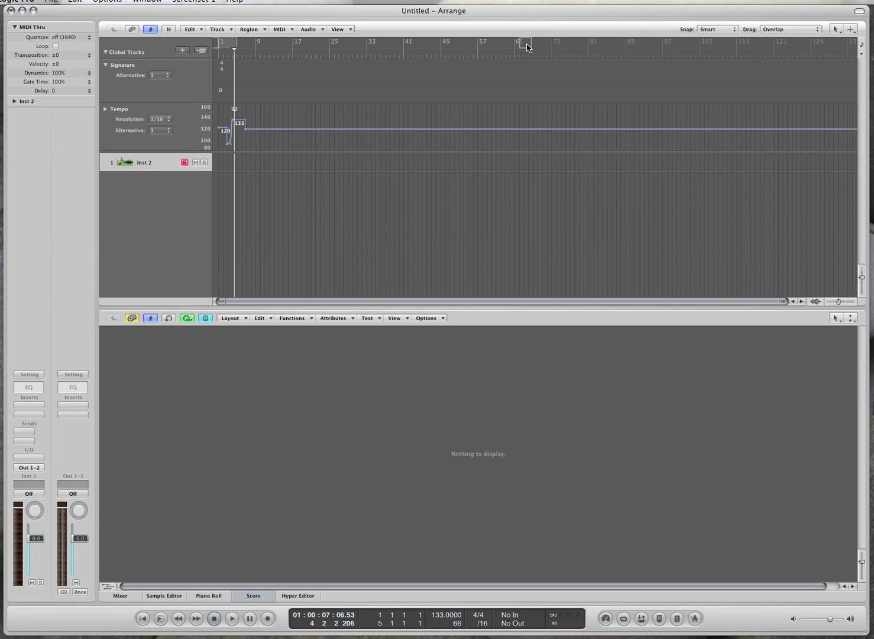
key(super+Right)
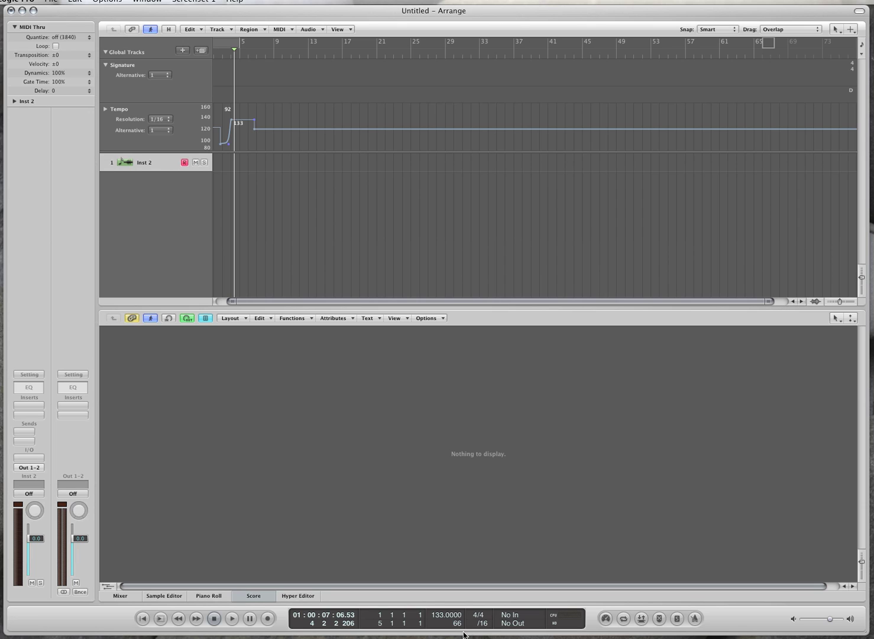
Set the project time signature to 3/4 in the transport
scroll(485, 222, left, 2)
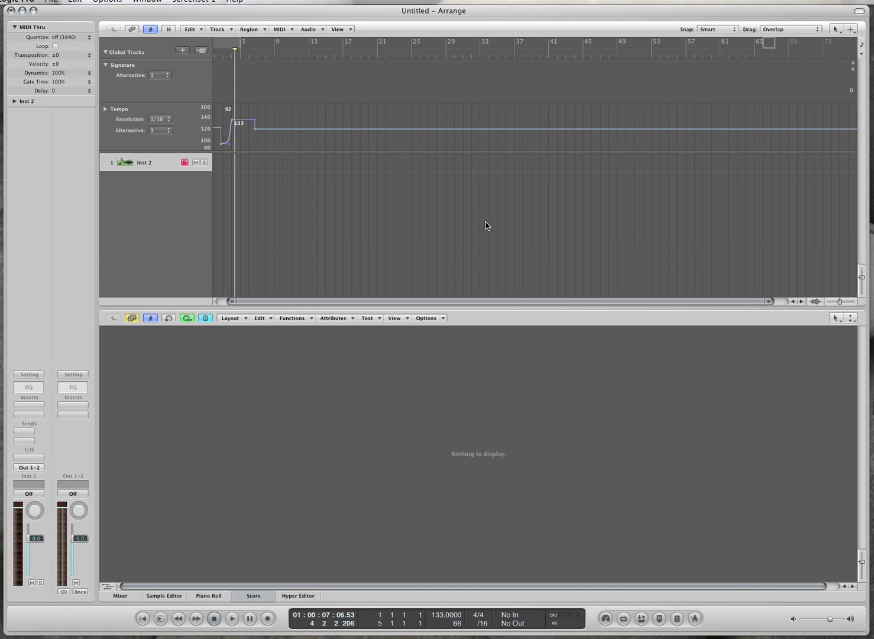
key(Return)
key(super+Right)
key(super+Right)
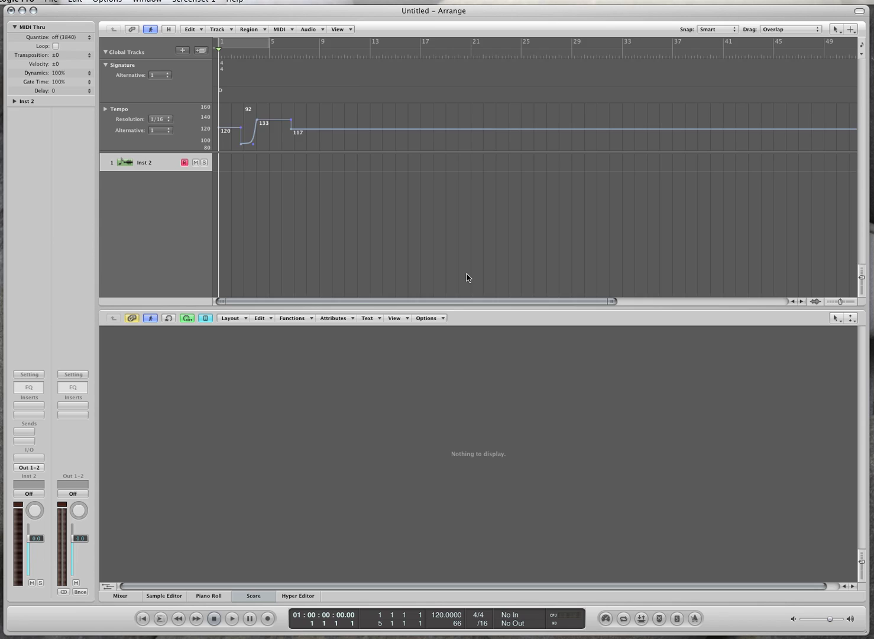
double_click(475, 615)
text(3)
key(Return)
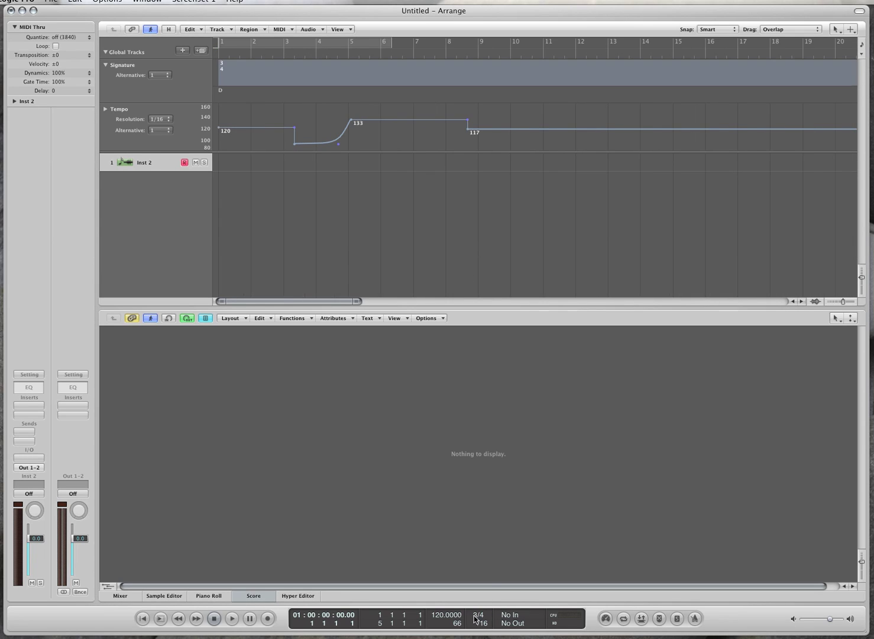
Change the opening signature at bar 1 to 2/4
click(231, 69)
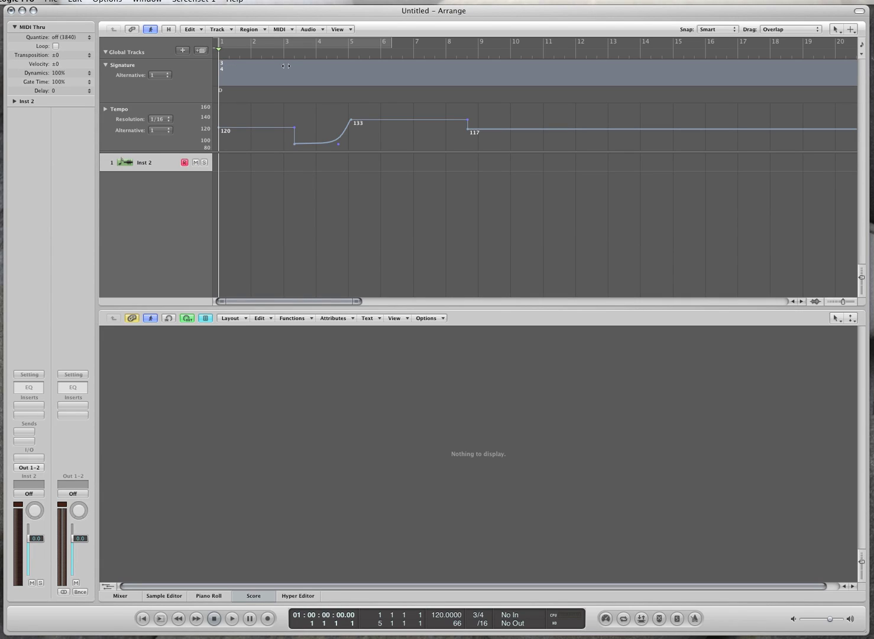
double_click(256, 69)
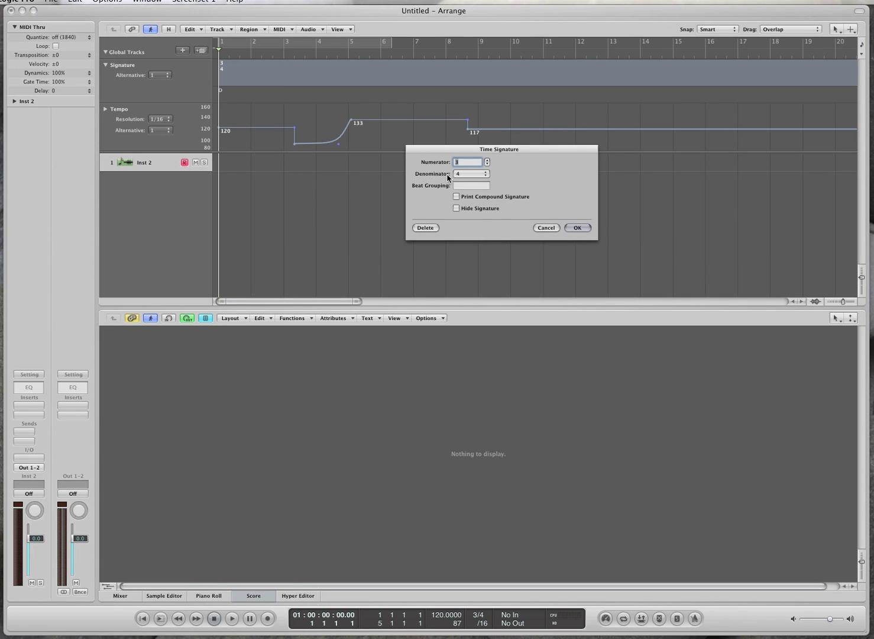
text(2)
key(Return)
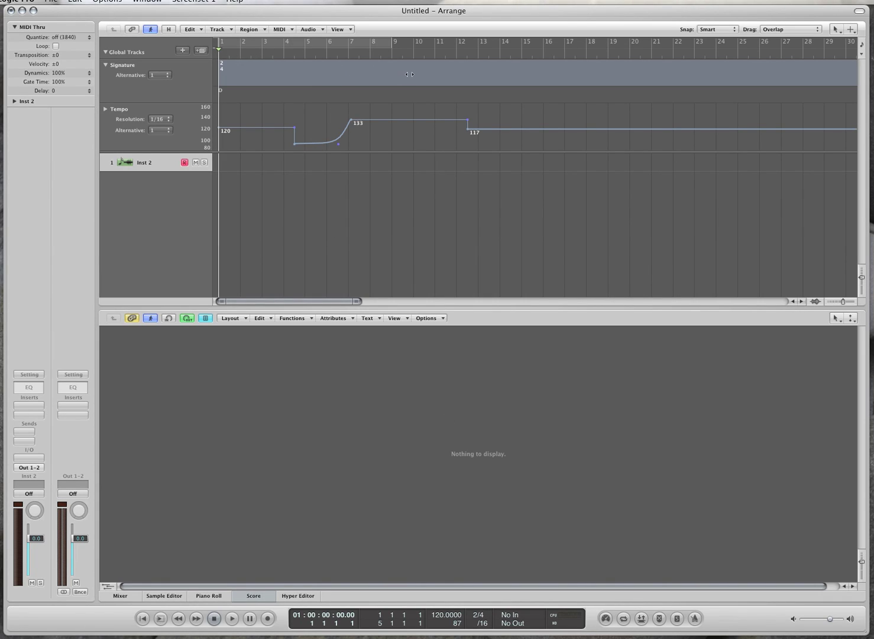
Add a 3/4 signature change at bar 10 with the Pencil tool
key(Escape)
key(2)
click(408, 74)
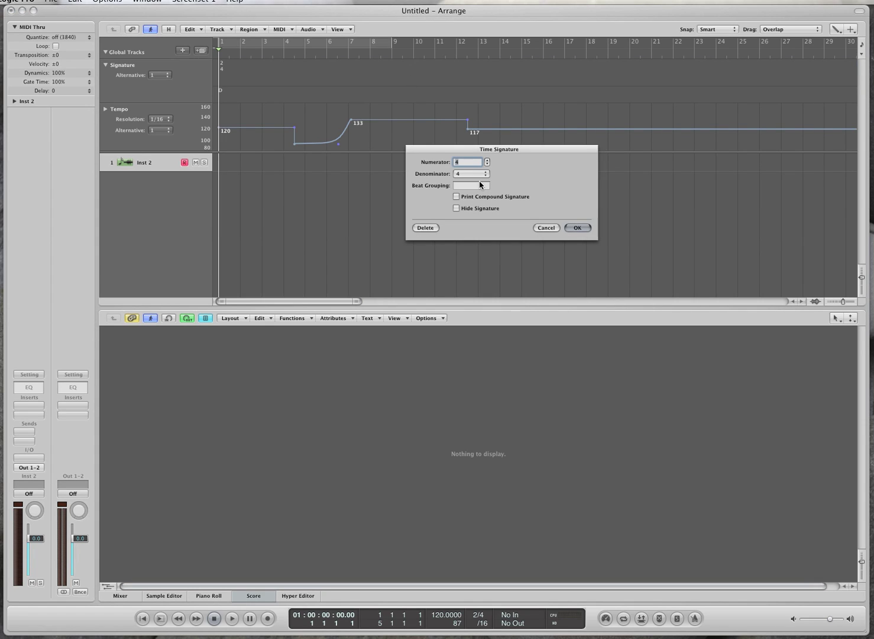
text(3)
key(Return)
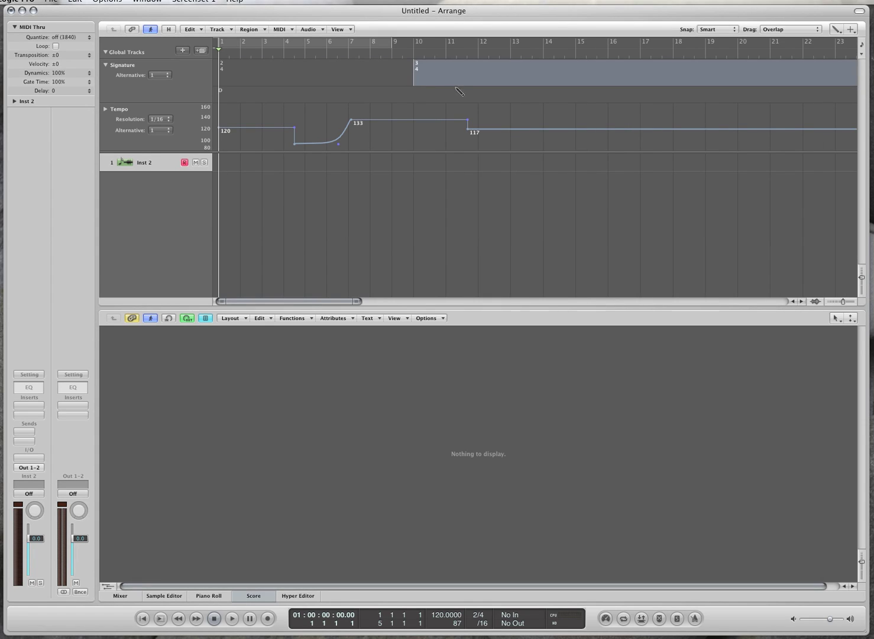
key(Escape)
key(1)
click(411, 278)
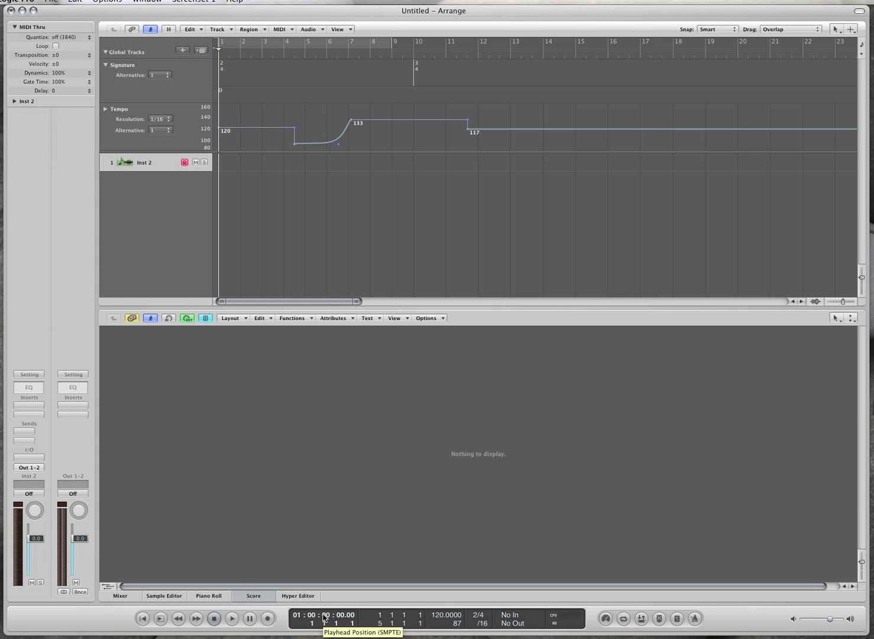
Play the opening bars, show the secondary time ruler in seconds, and zoom out
key(space)
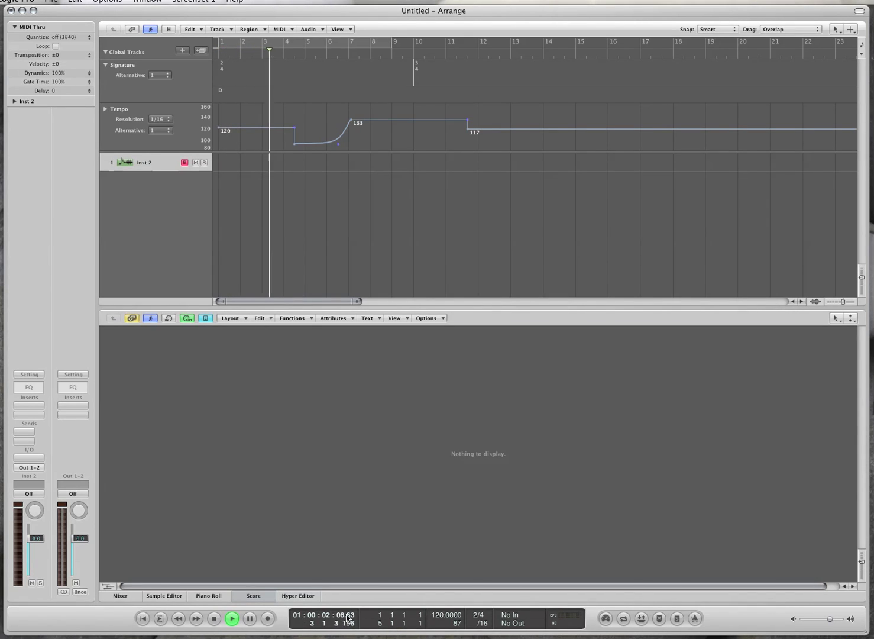
key(space)
key(u)
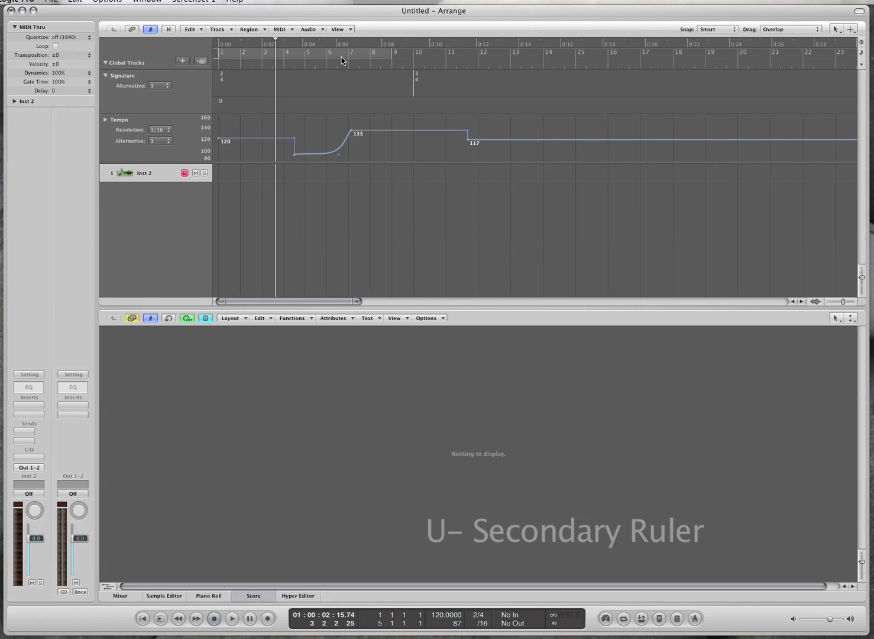
key(space)
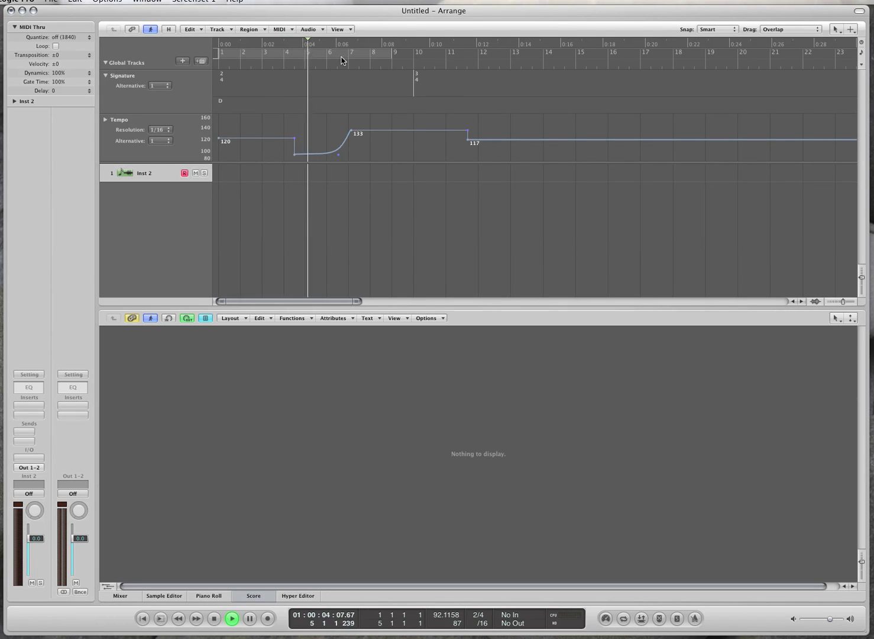
key(space)
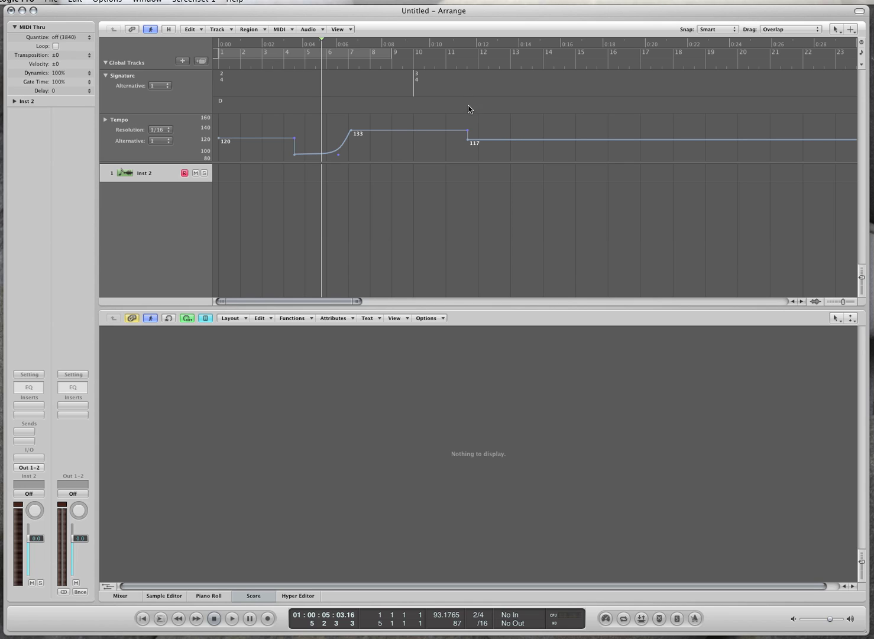
key(ctrl+Left)
key(ctrl+Left)
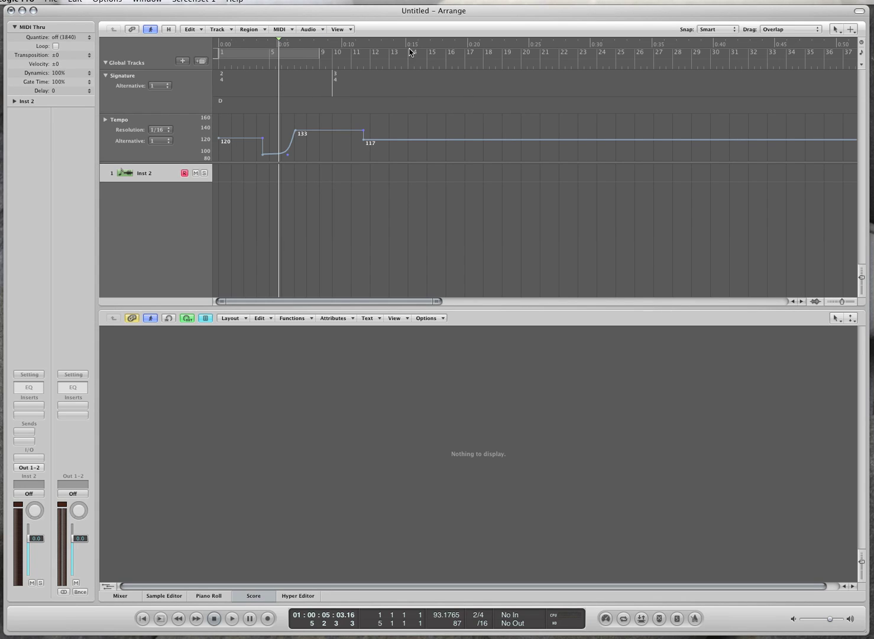
Drag the final tempo section after bar 11 from 117 up to 187 bpm
click(468, 60)
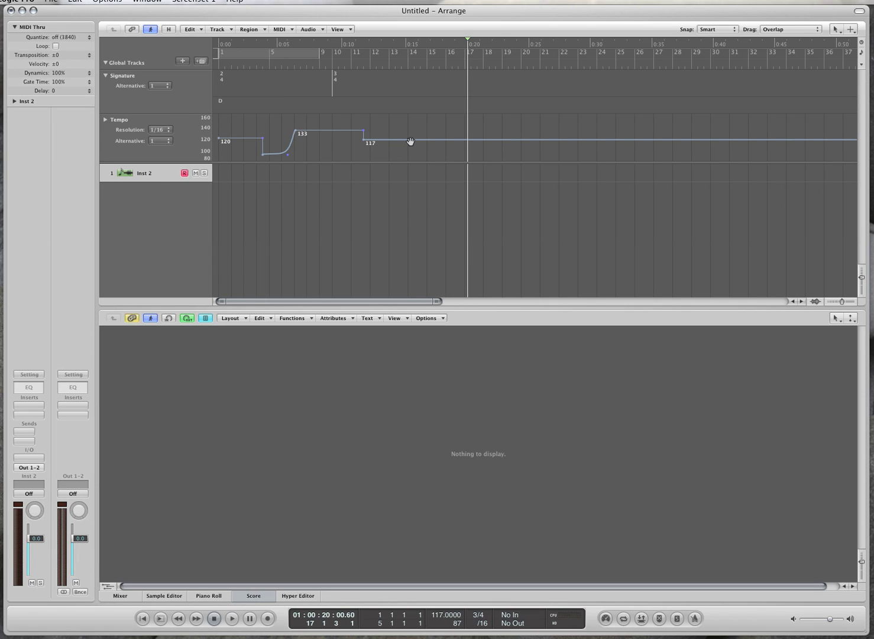
drag(411, 140, 412, 105)
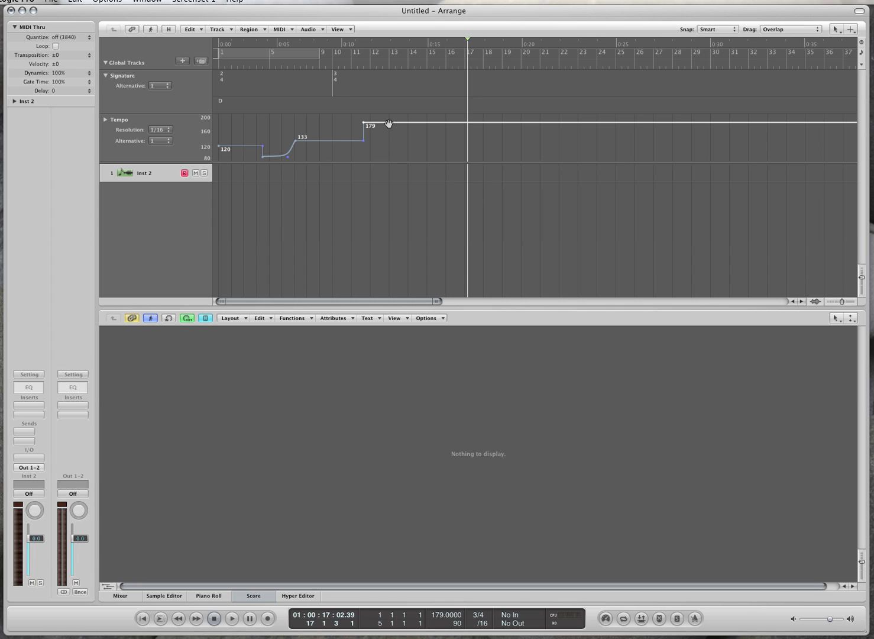
drag(389, 124, 389, 201)
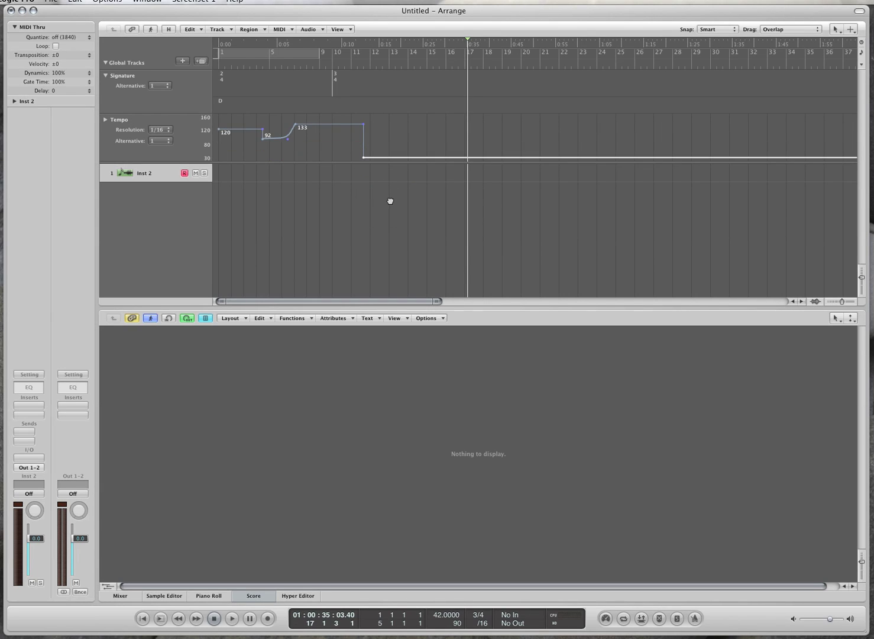
click(402, 45)
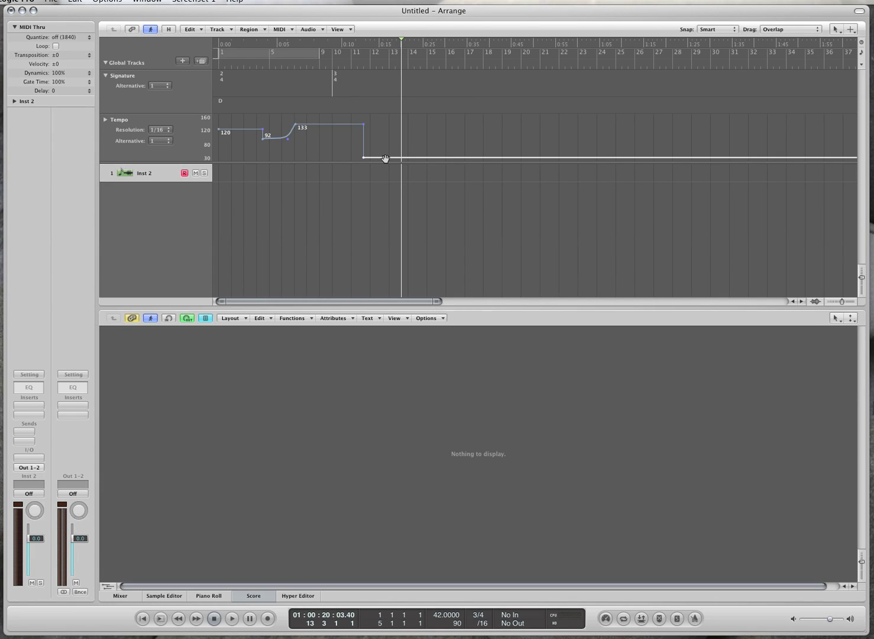
drag(386, 158, 385, 156)
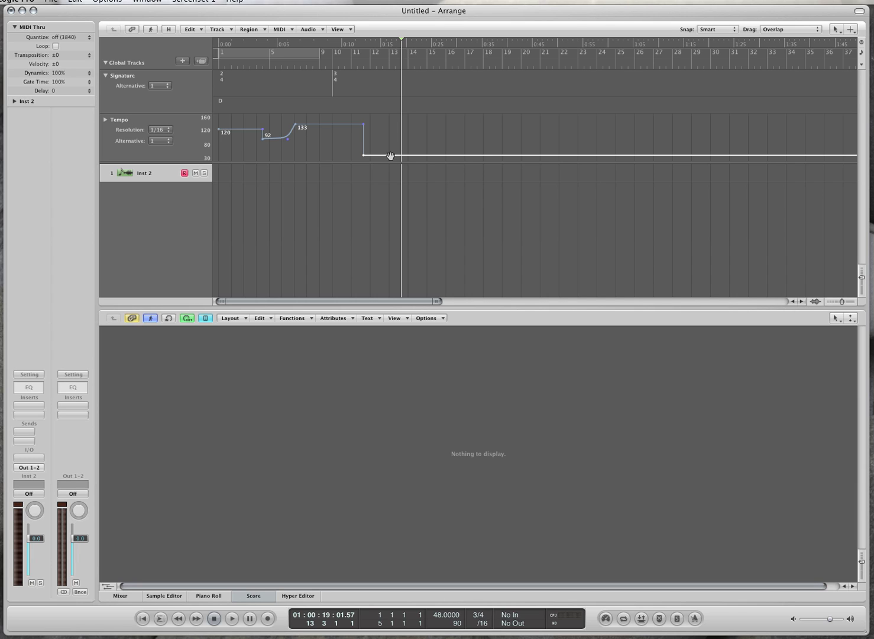
drag(389, 156, 387, 77)
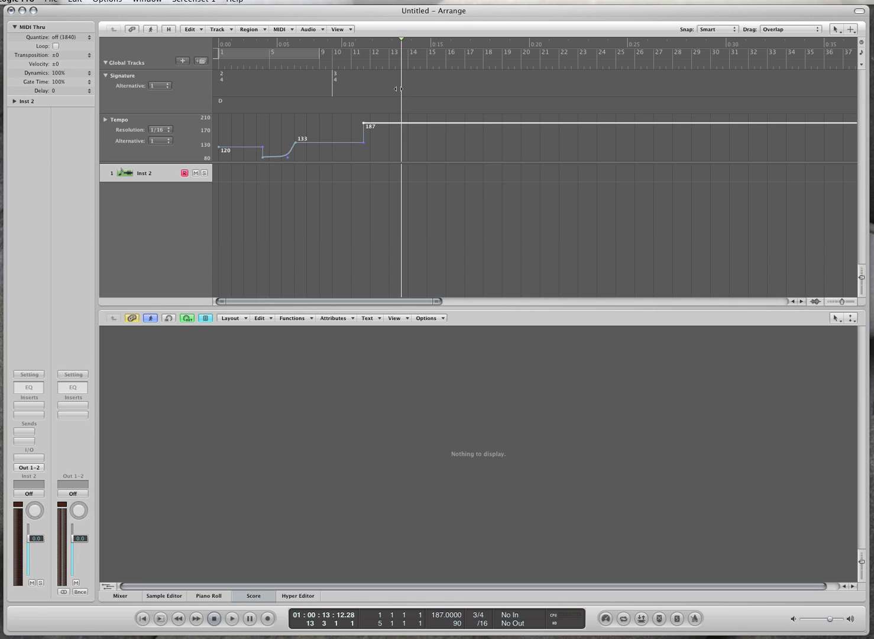
drag(399, 88, 402, 68)
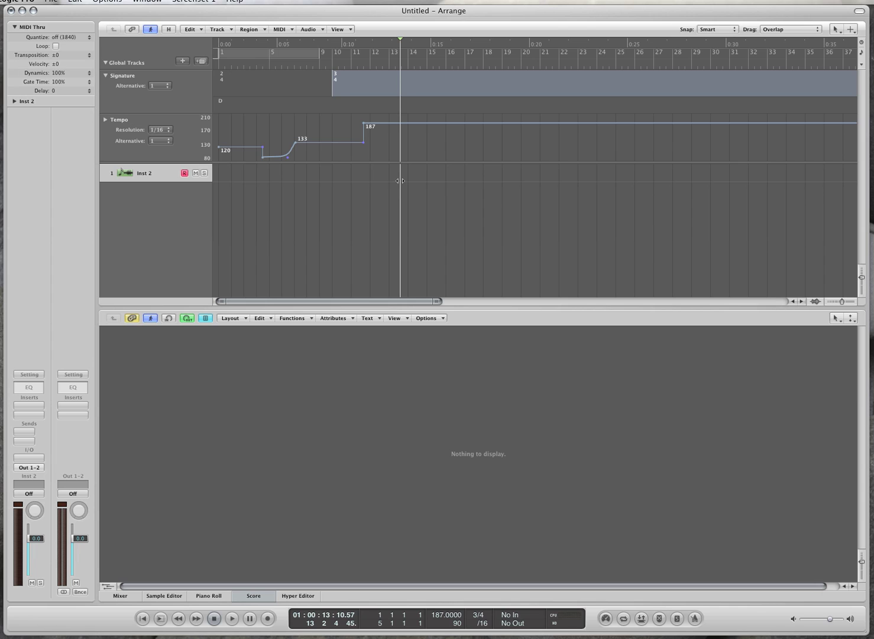
mouse_move(401, 181)
mouse_down()
mouse_move(747, 177)
mouse_move(428, 191)
mouse_up()
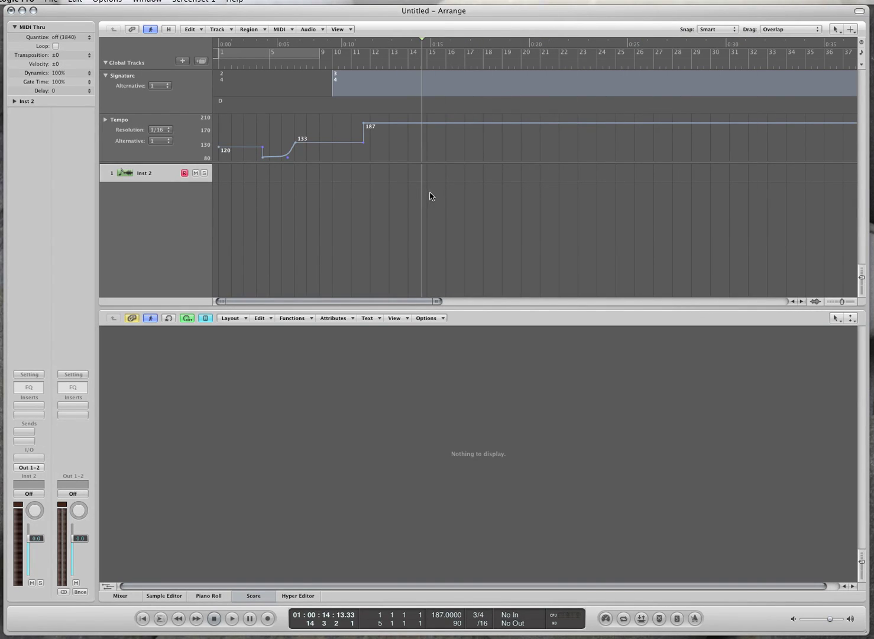
click(484, 210)
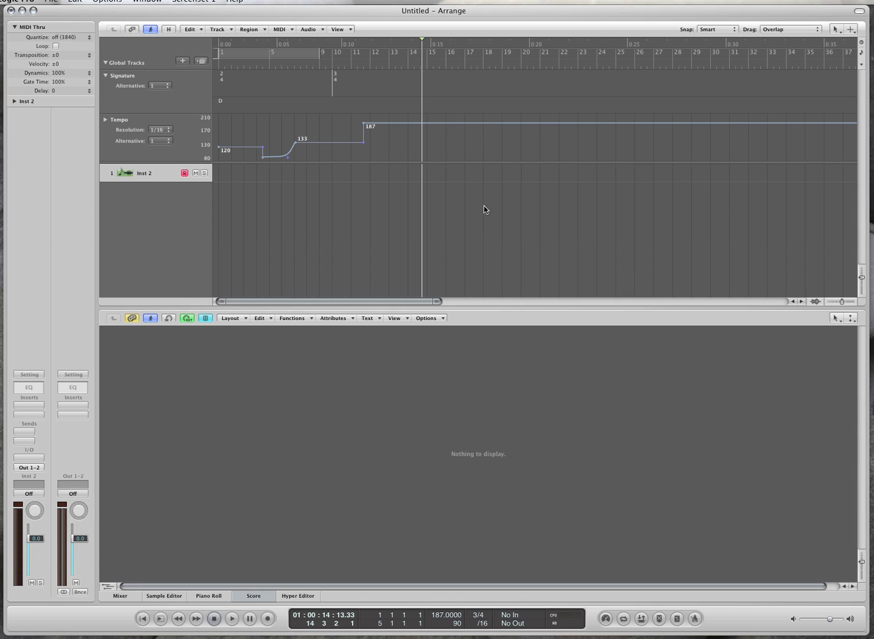
Zoom out to show bars 1 through 69 and open the Event list
key(ctrl+Left)
key(ctrl+Left)
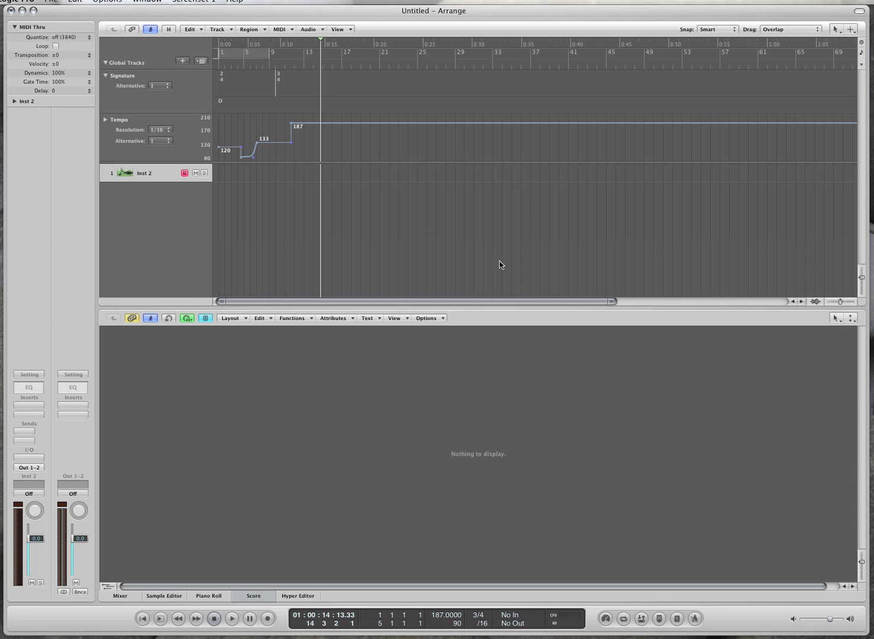
key(e)
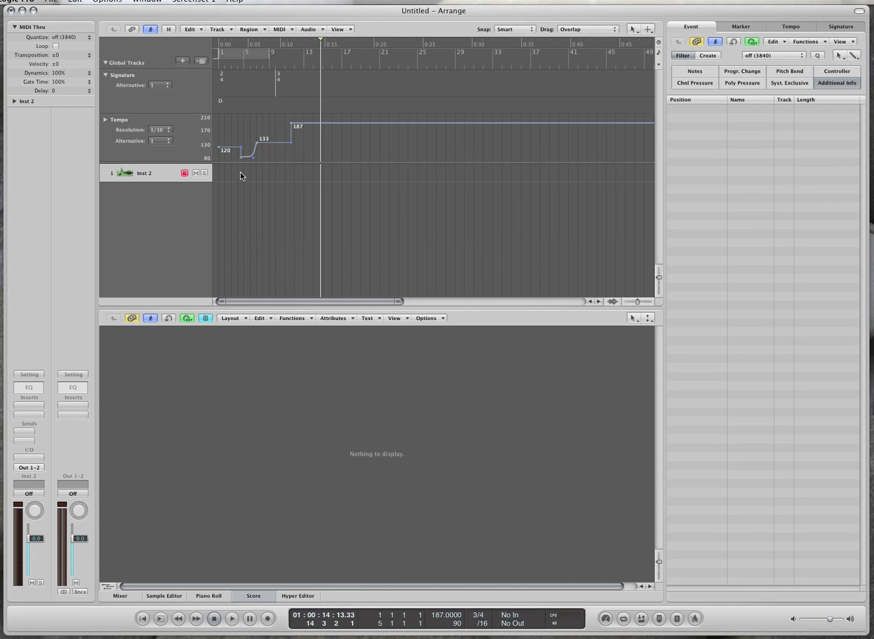
Record a piano take onto the Inst 2 track from the song start
key(Return)
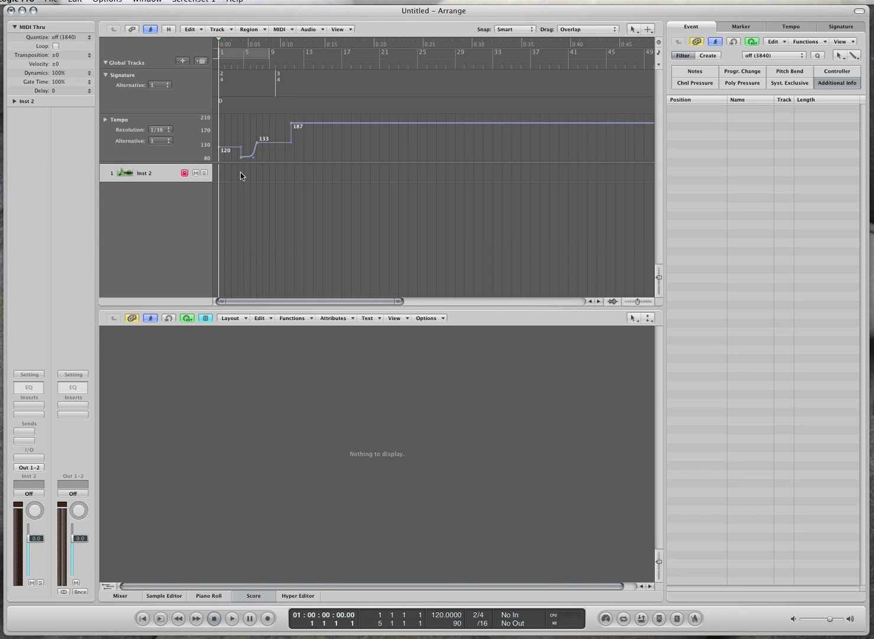
key(r)
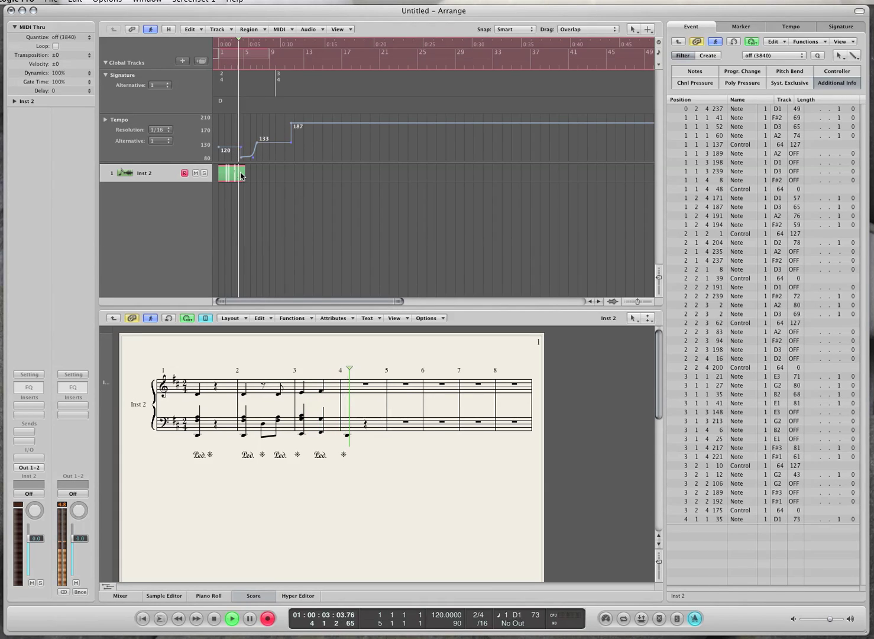
key(space)
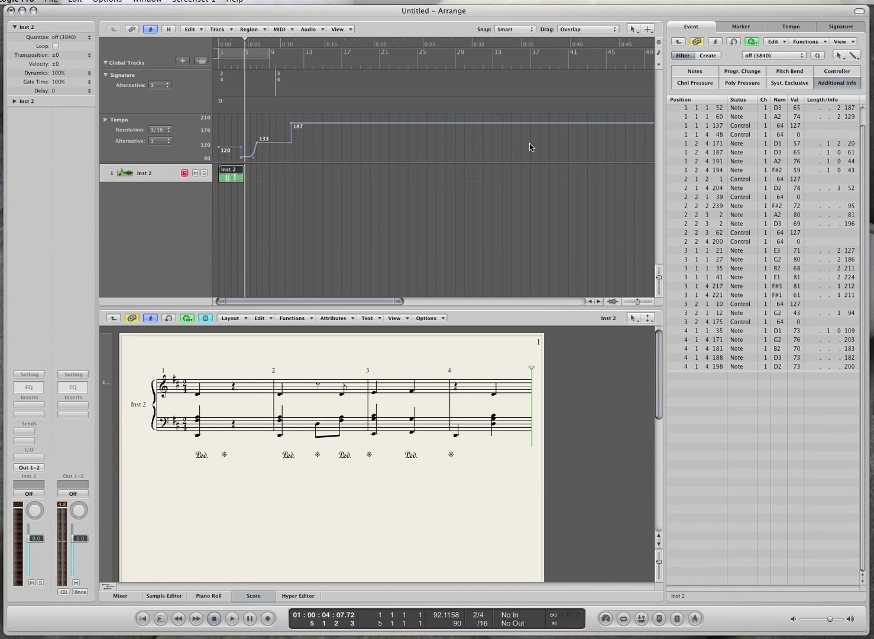
Load the Bosendorfer Piano Club sound, play the take from the start, and show its Event List
key(y)
click(798, 58)
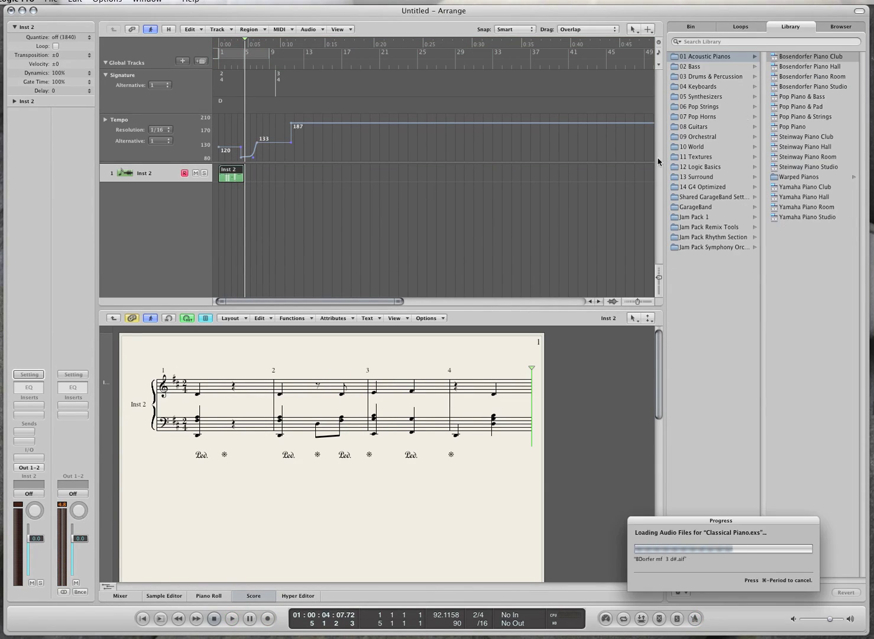
key(Return)
key(space)
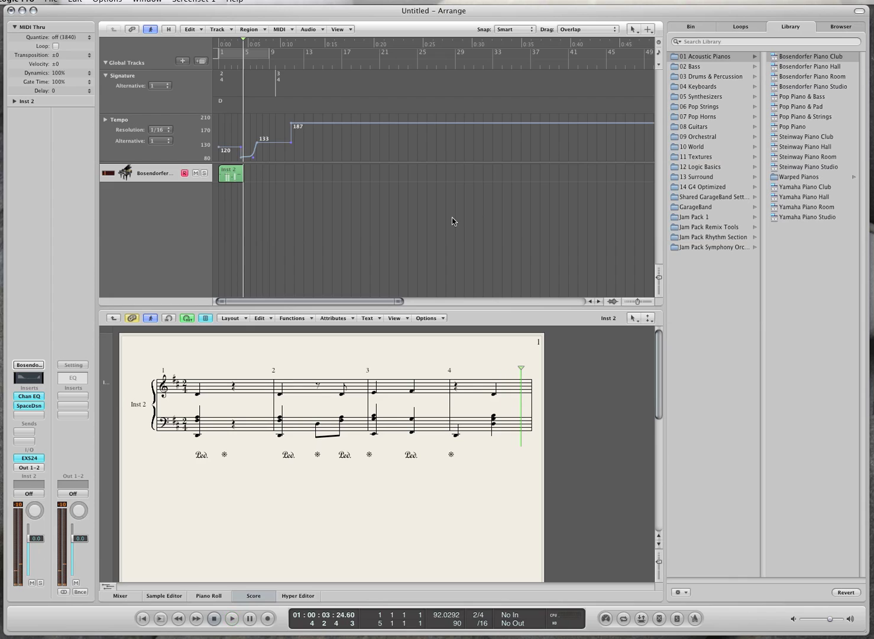
key(e)
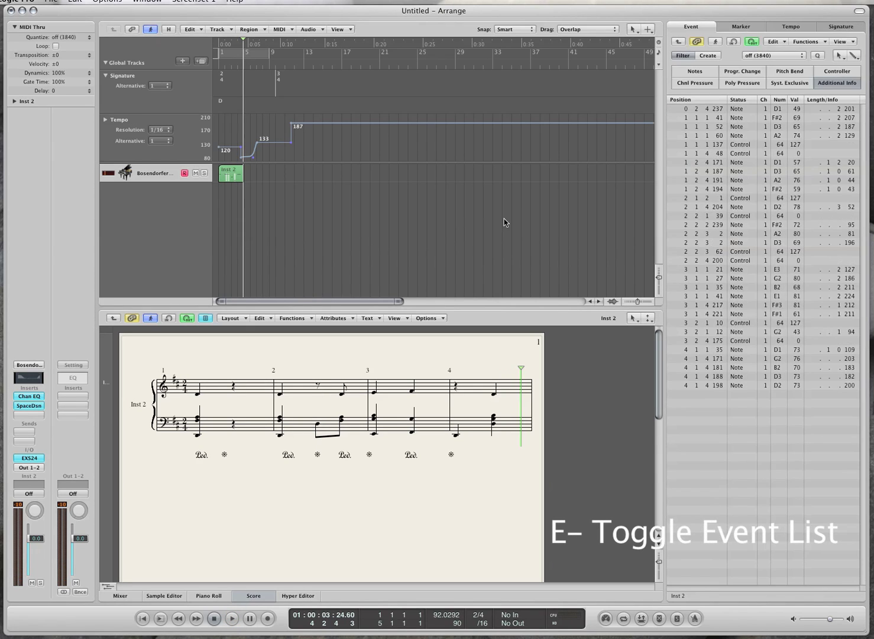
click(448, 198)
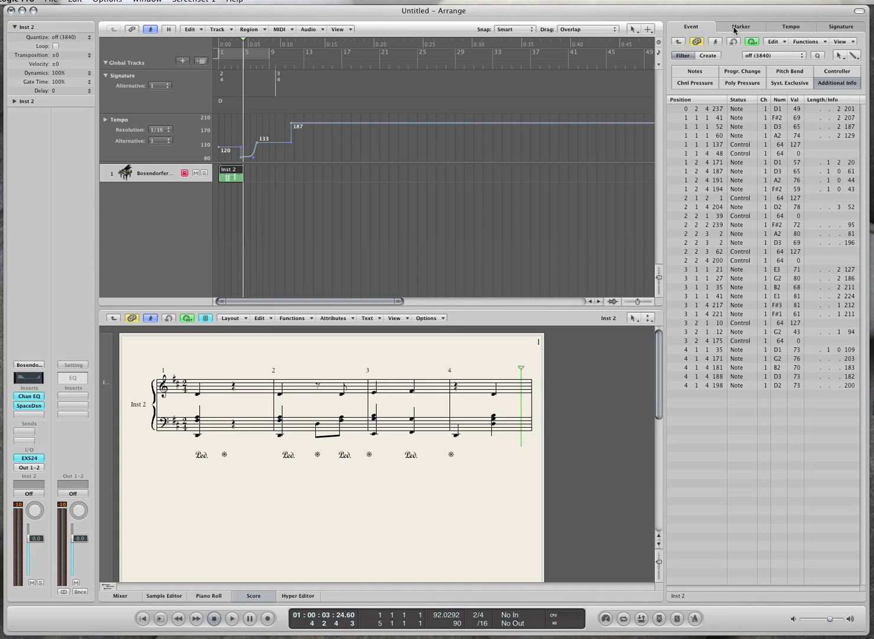
Show the Tempo list and play the project to hear its tempo changes
click(786, 30)
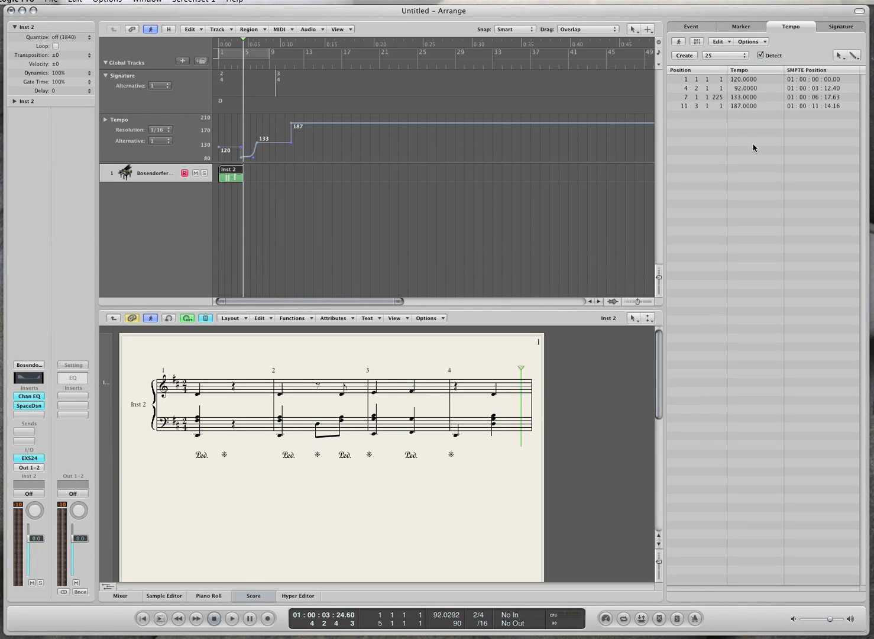
key(space)
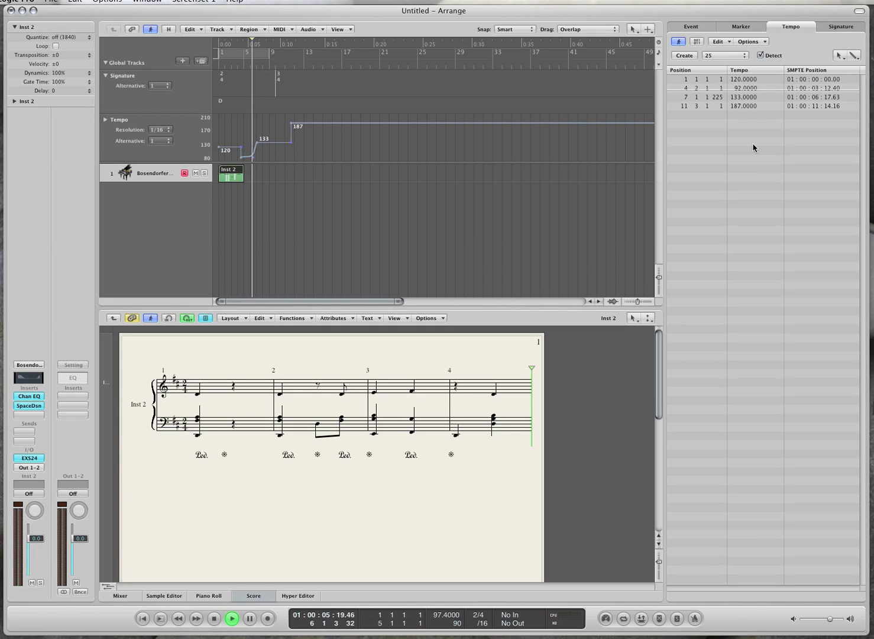
key(space)
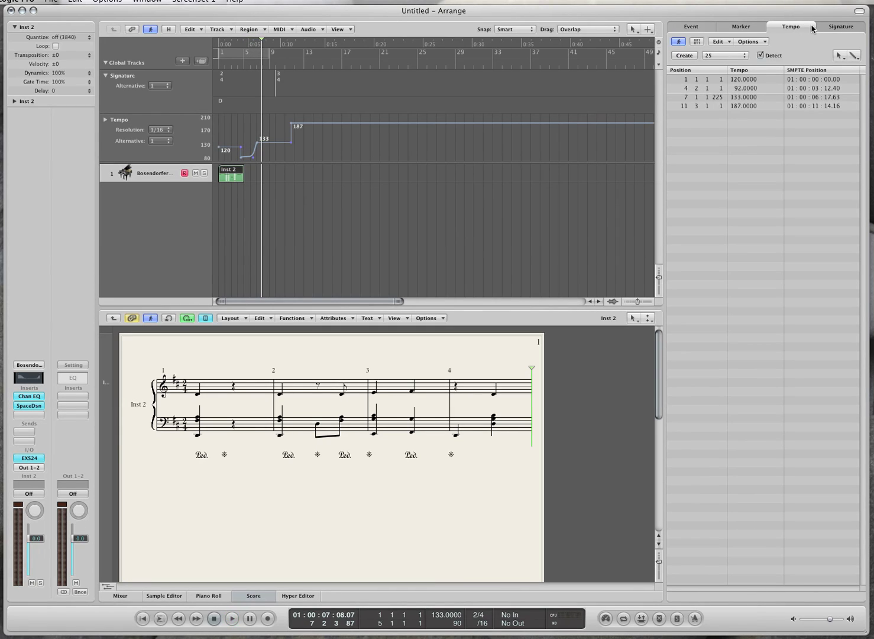
Check the Signature list's signature and key events, deselect the piano region, and show the empty Marker list
click(832, 30)
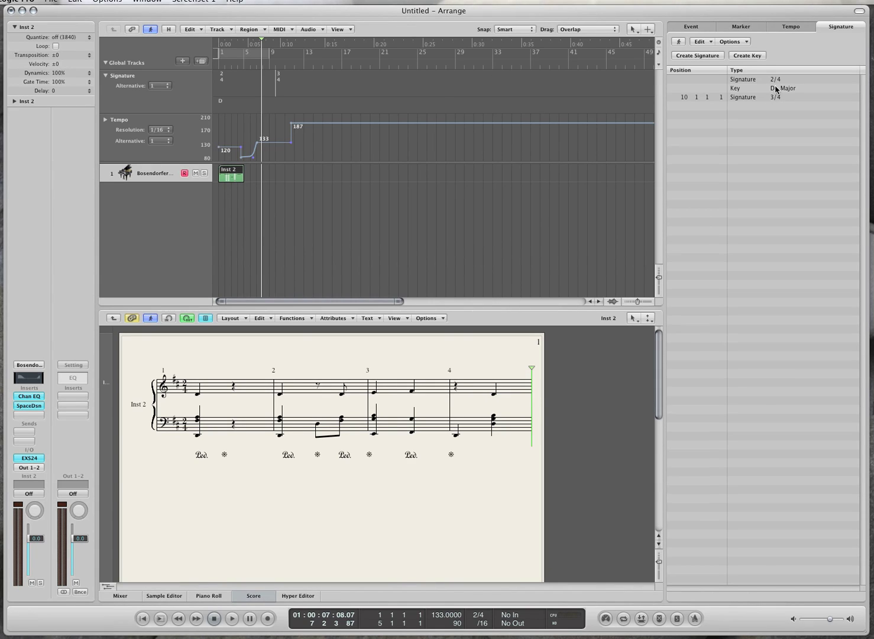
click(384, 194)
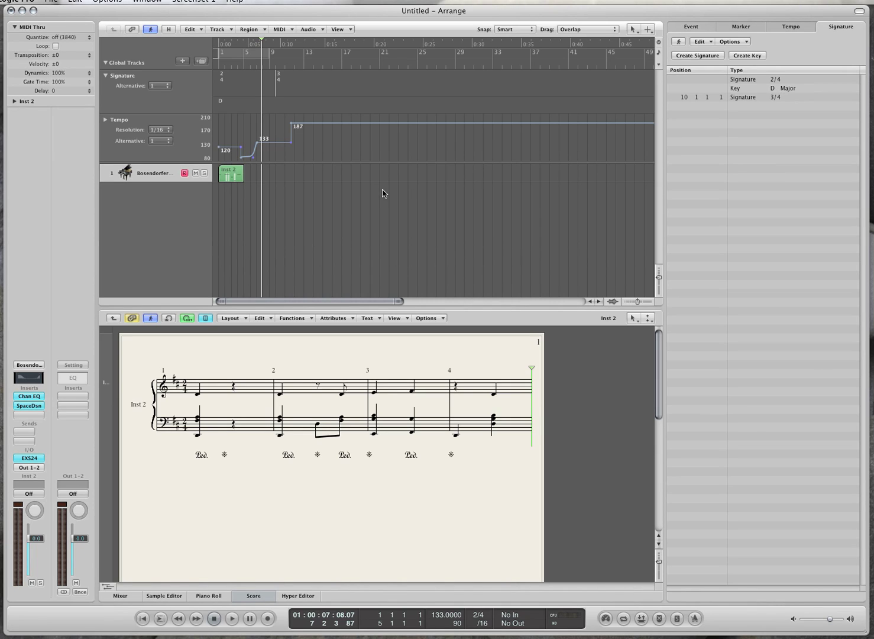
click(756, 27)
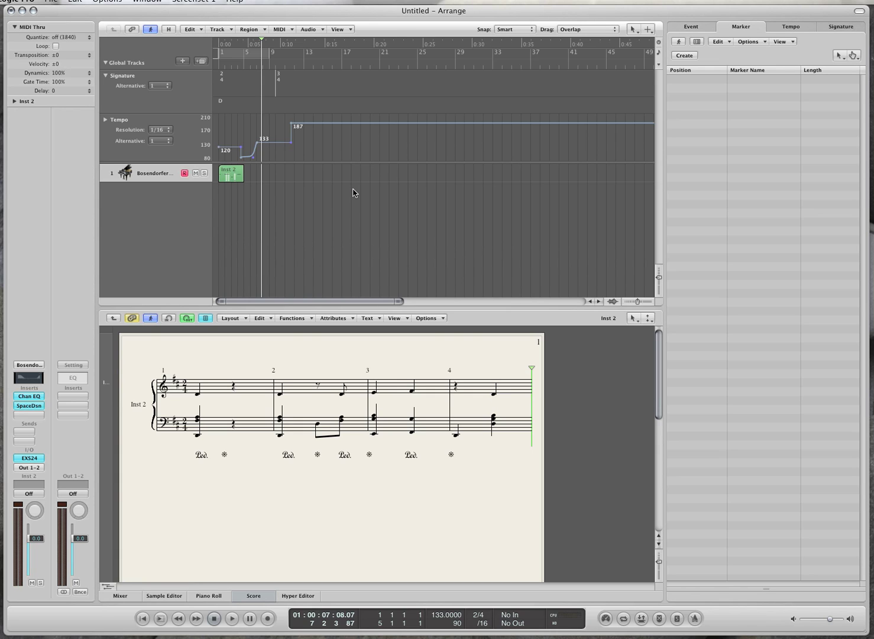
Show the Marker global track and add a marker named 'Whatever I want' at bar 6
key(alt+g)
click(351, 46)
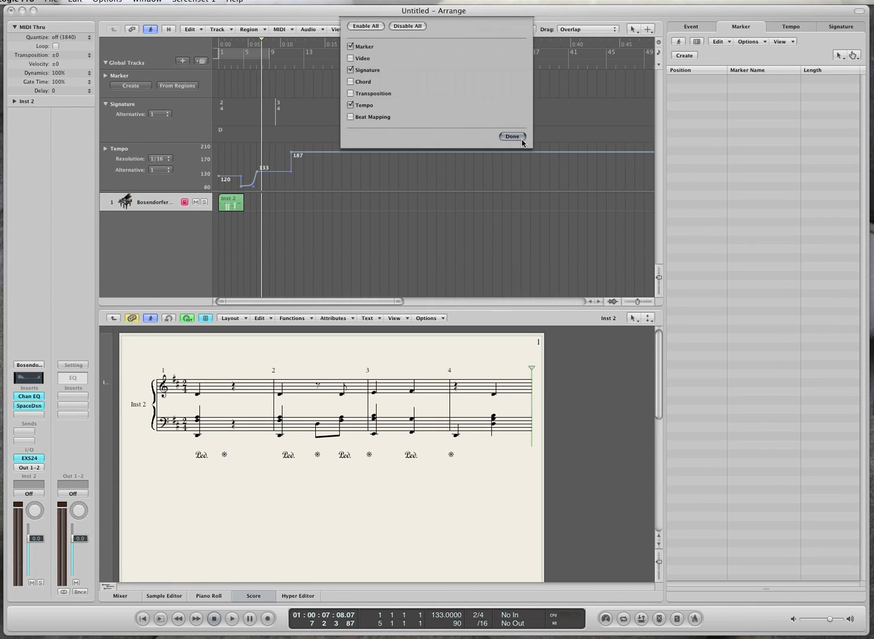
click(523, 140)
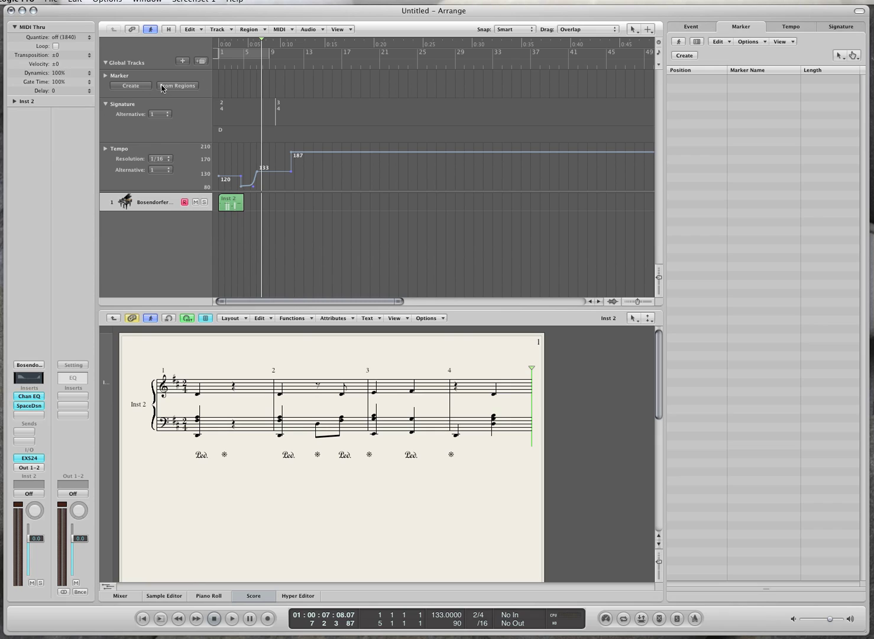
drag(262, 69, 250, 66)
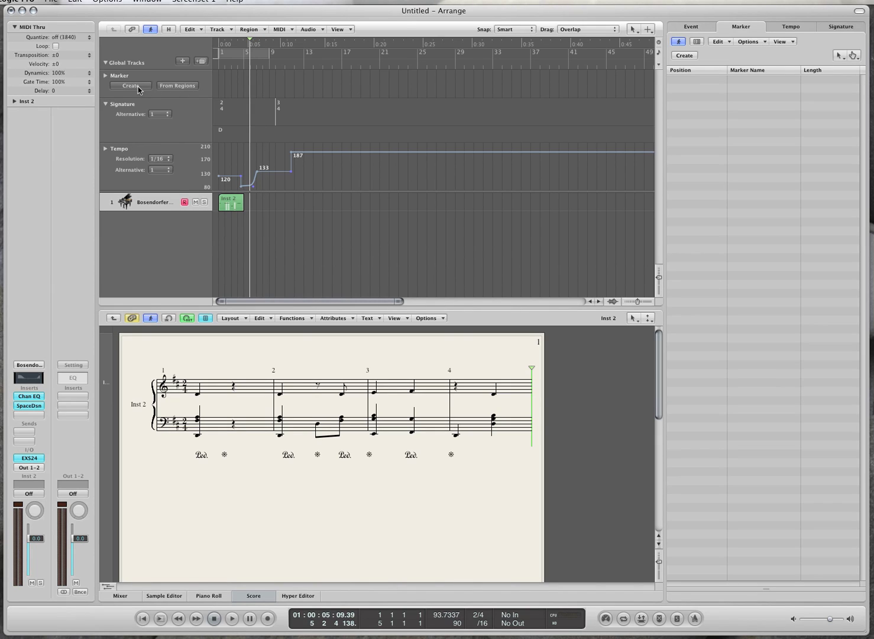
click(139, 89)
double_click(269, 83)
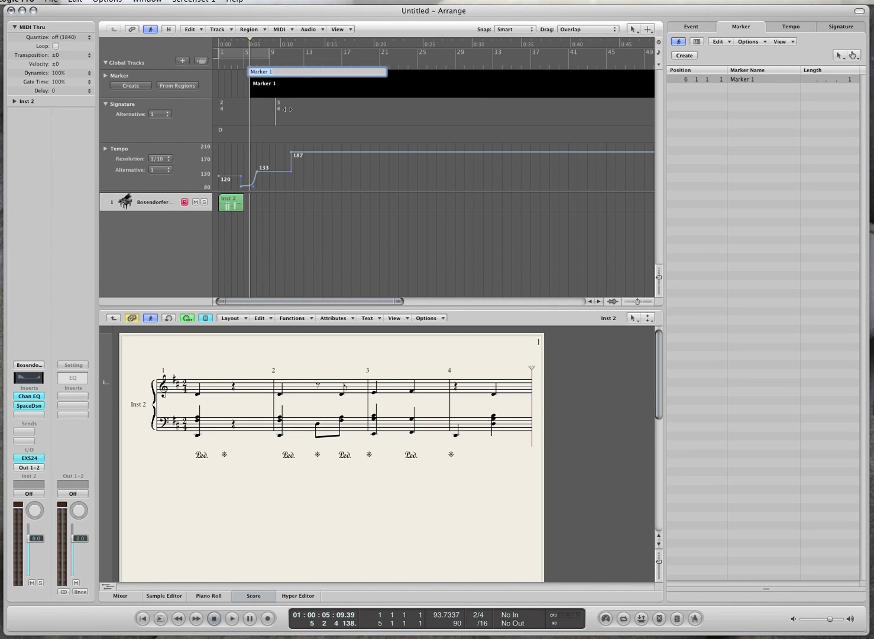
text(Whatever I want)
key(Return)
Add a second marker named 'DRums' at bar 14, then collapse the global tracks
click(316, 65)
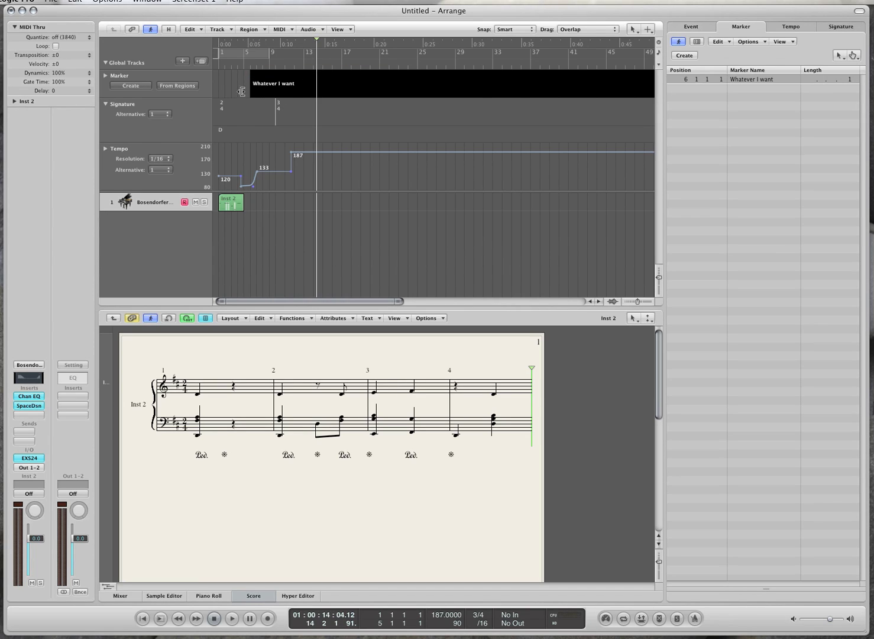
click(132, 86)
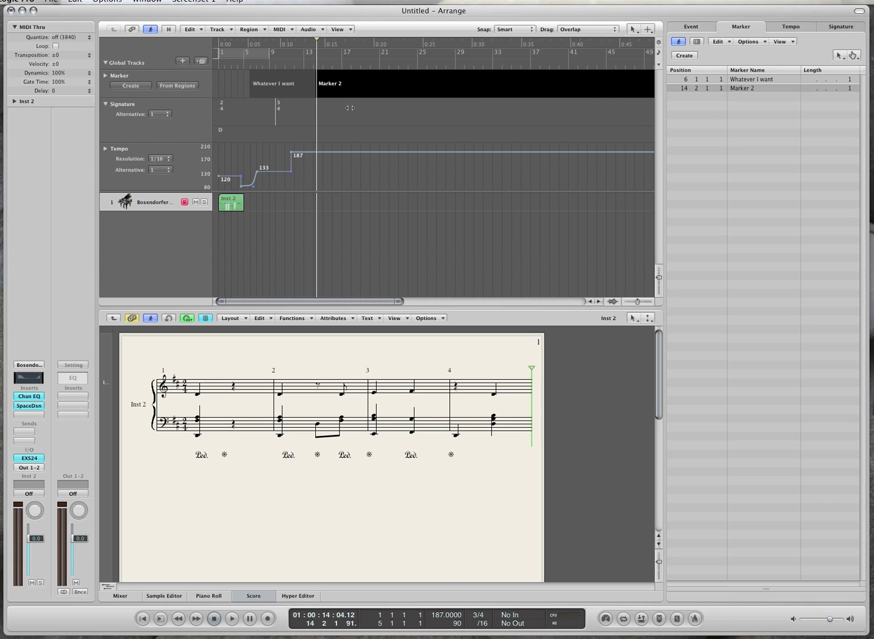
double_click(343, 84)
text(Dr)
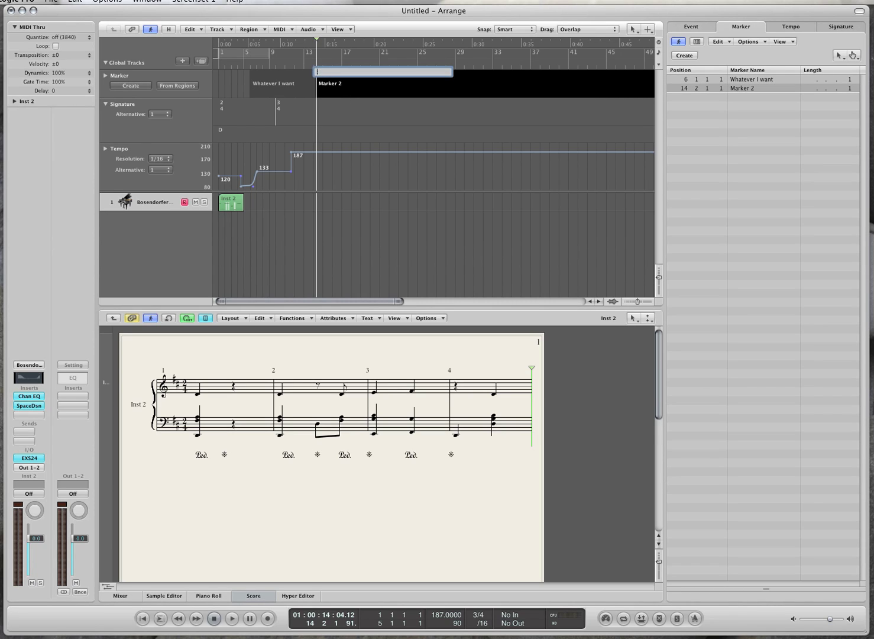
text(ums)
key(Return)
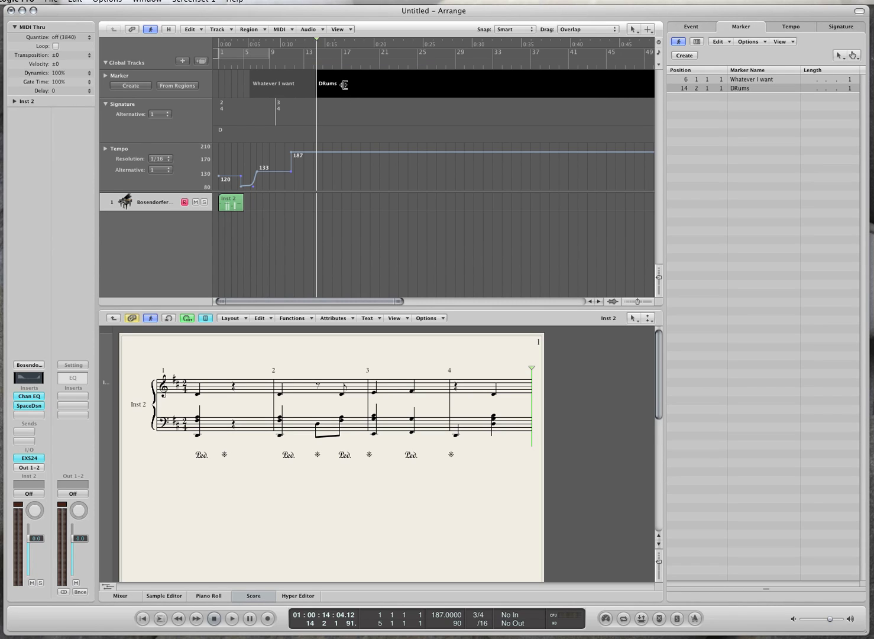
click(366, 233)
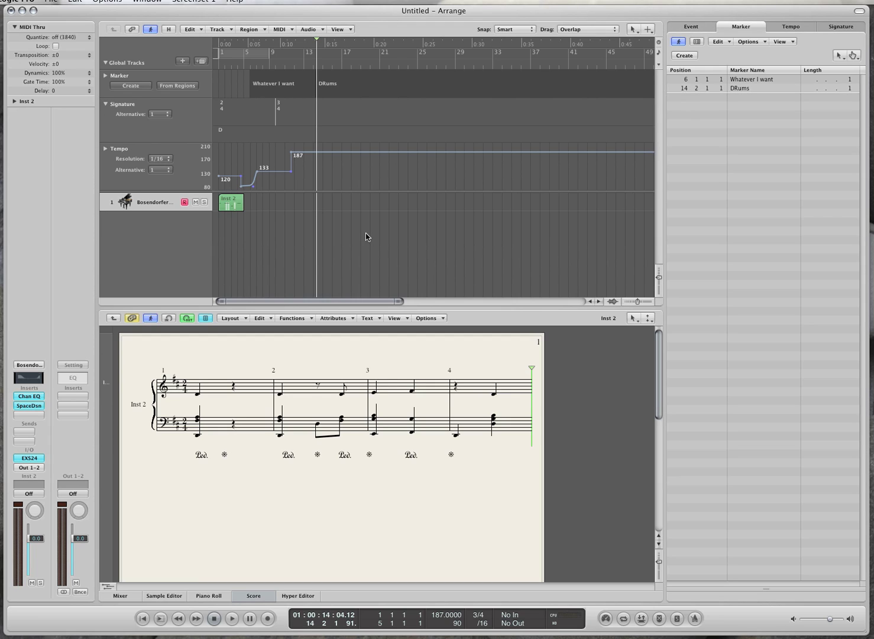
key(g)
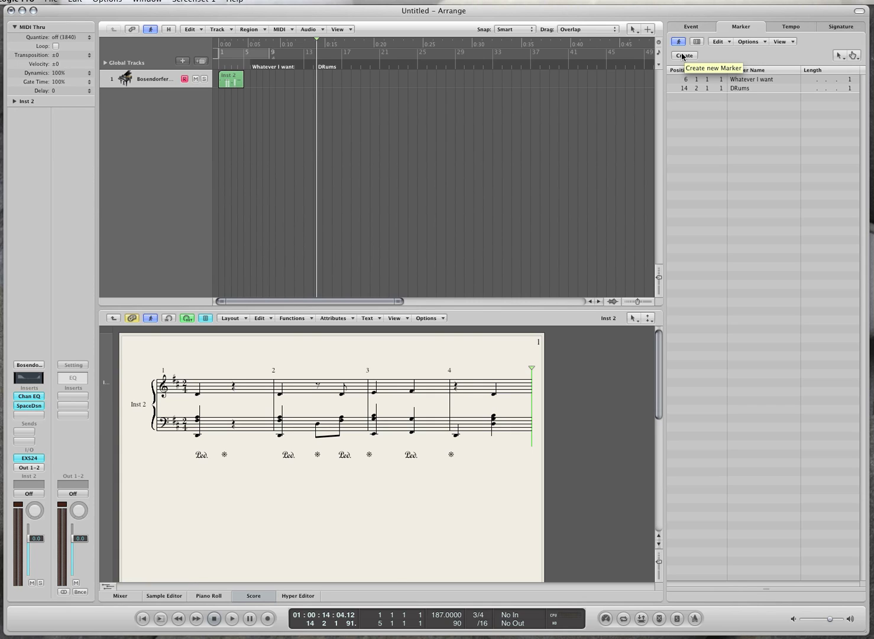
Draw a key change to Bb major near bar 13 on the Signature track with the Pencil tool
key(g)
key(k)
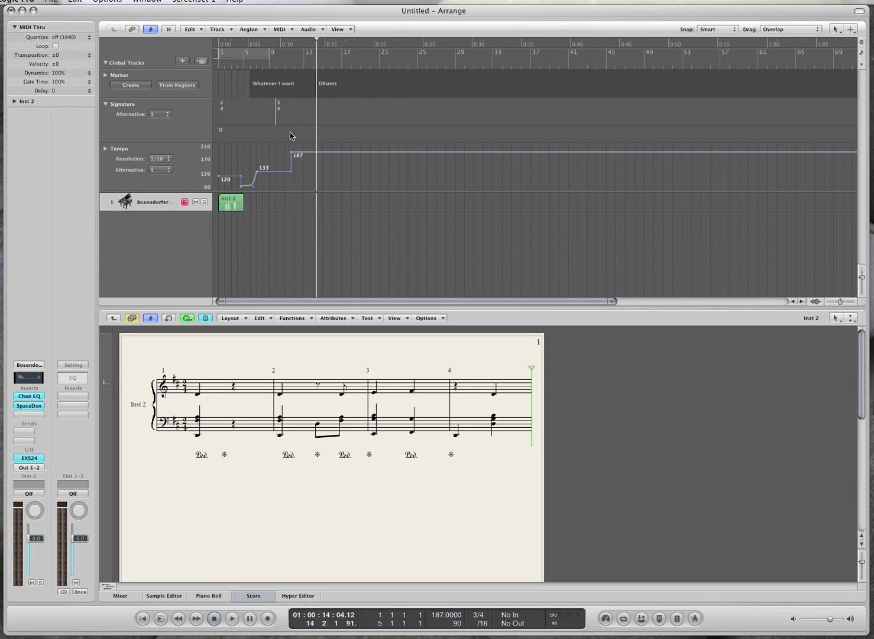
key(p)
click(308, 141)
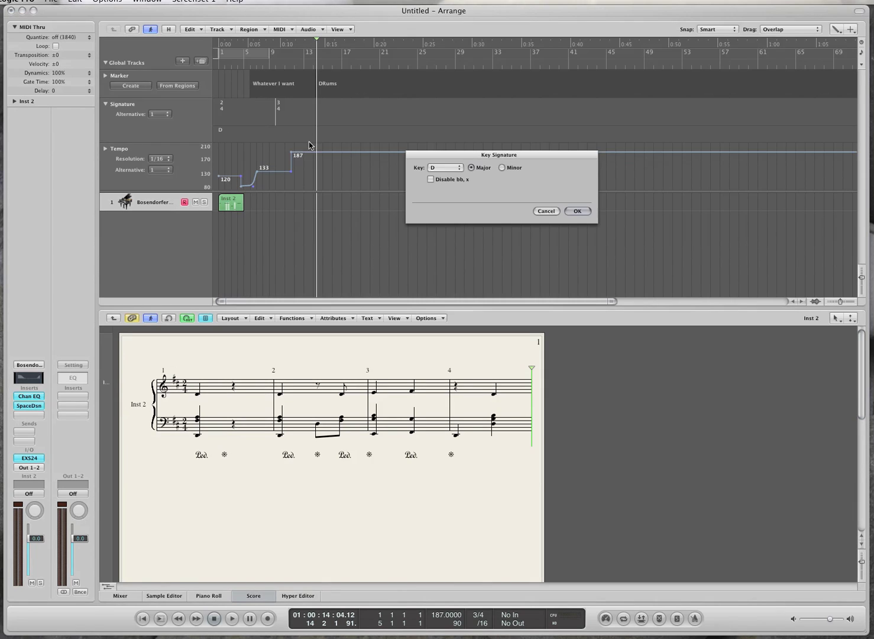
click(442, 168)
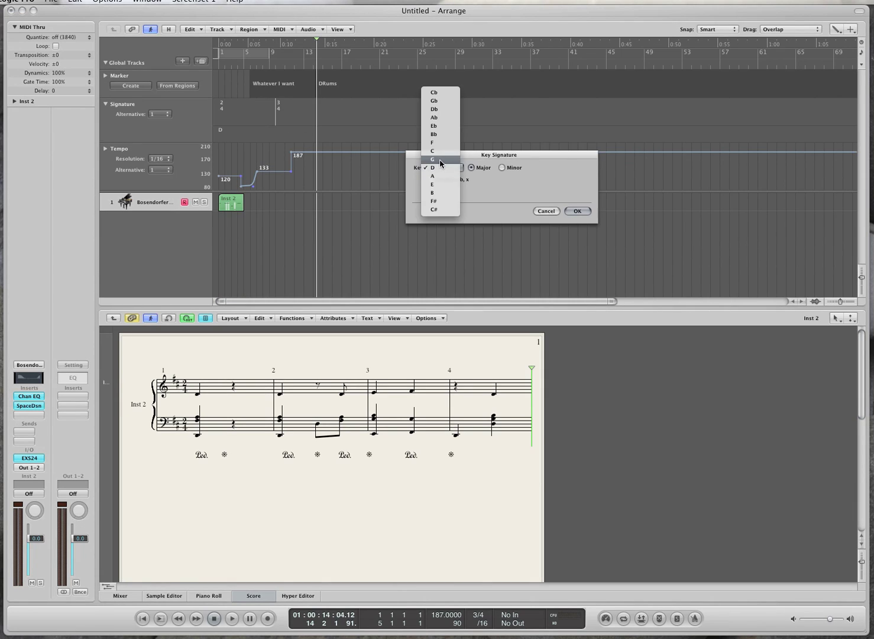
click(433, 133)
click(577, 212)
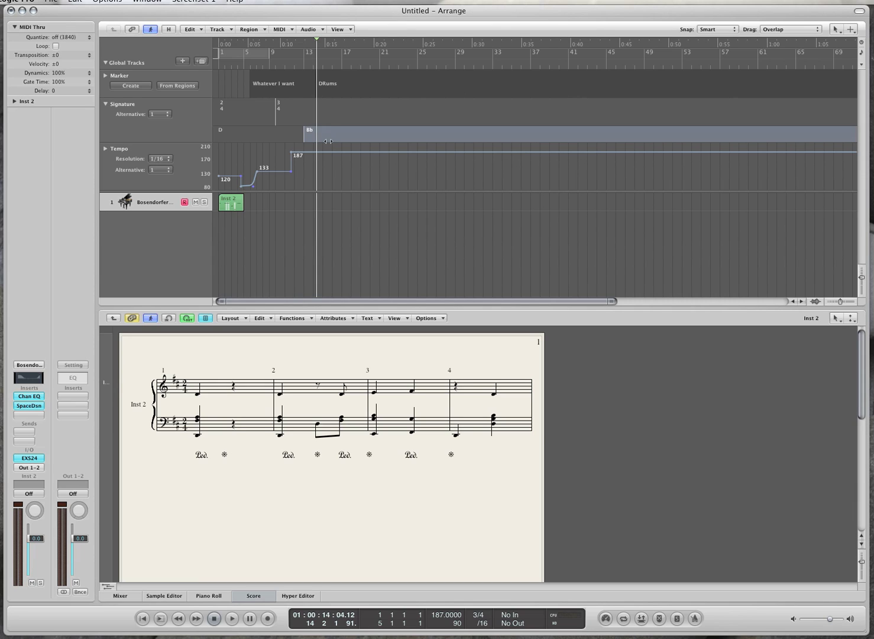
click(355, 236)
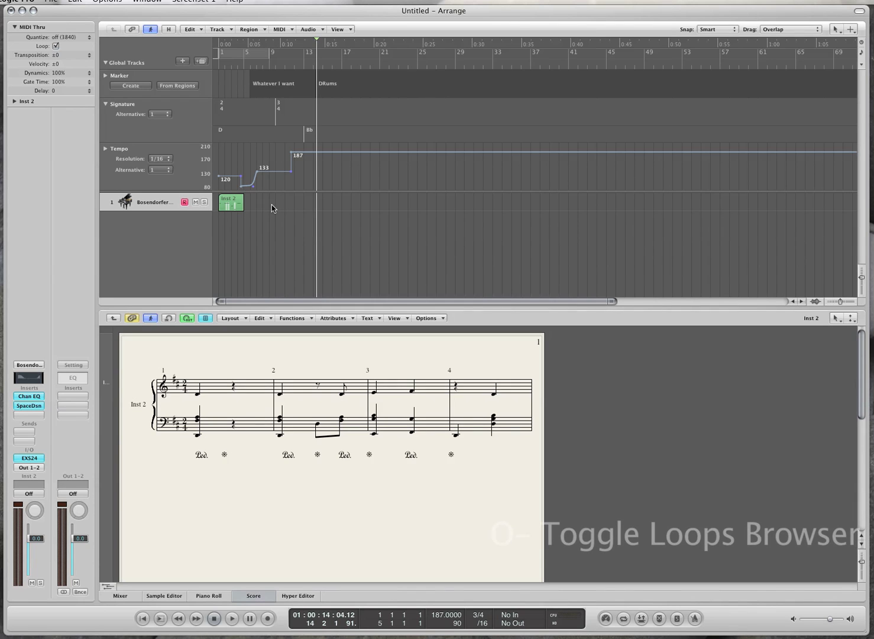
Filter the Loop Browser to Melodic loops and drag Dobro Guitar Loop 03 into the arrangement
key(o)
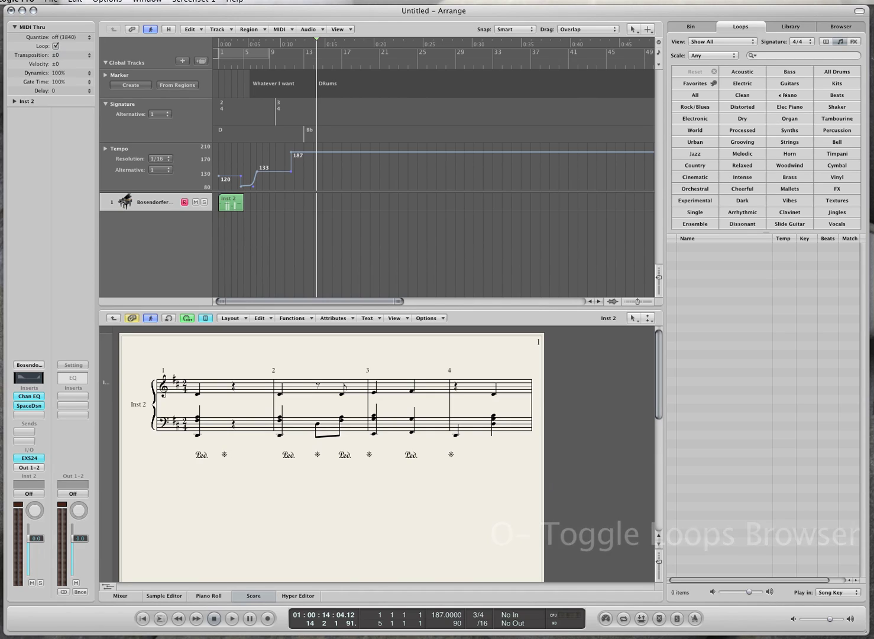
click(740, 155)
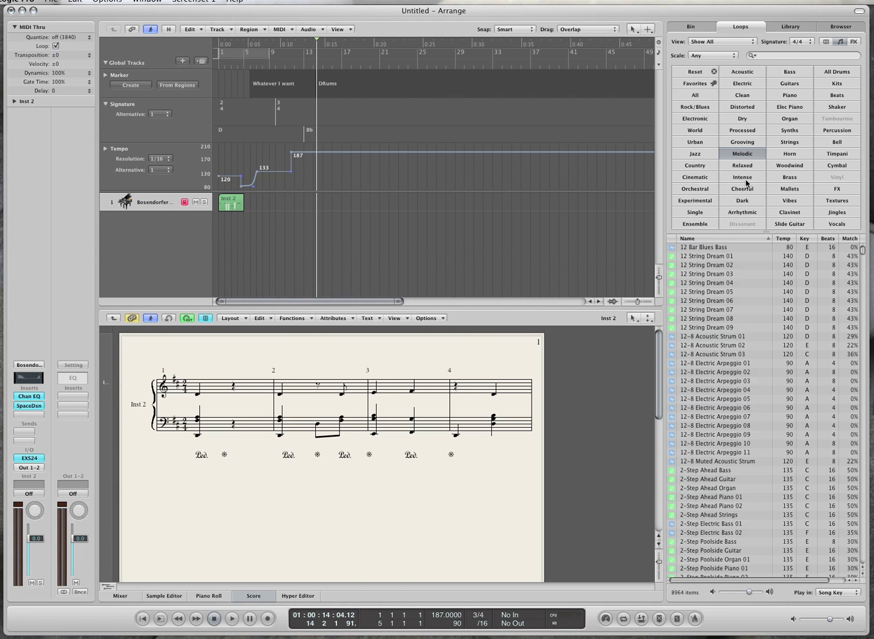
drag(867, 254, 867, 352)
click(710, 401)
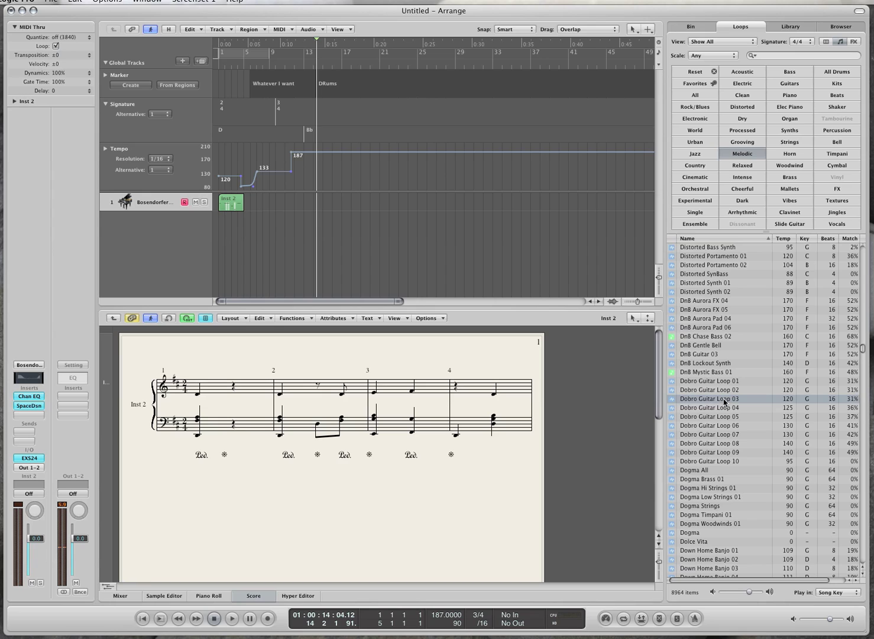
drag(724, 402, 221, 238)
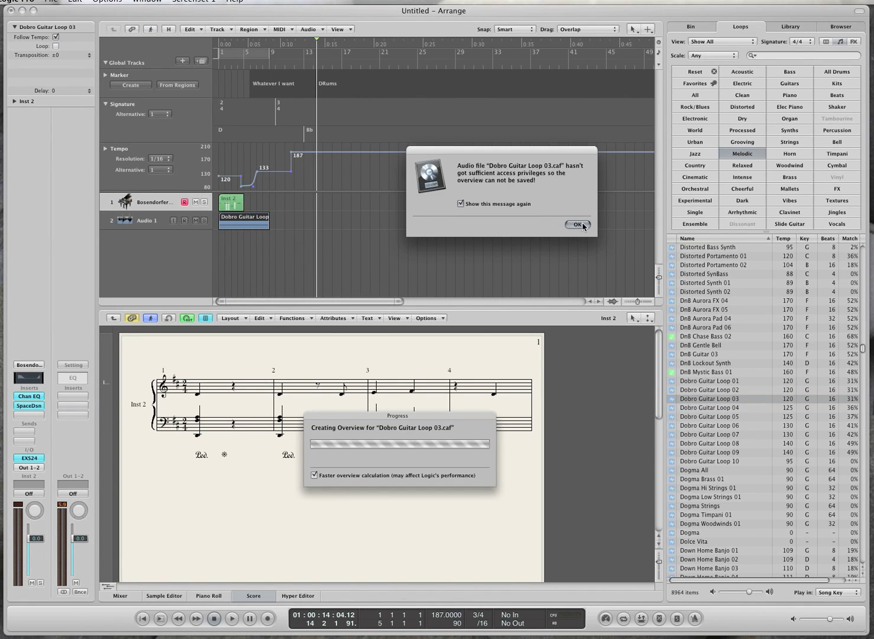
Dismiss the file access alert, delete the Inst 2 piano region, and play from the start
click(576, 226)
click(240, 203)
key(Delete)
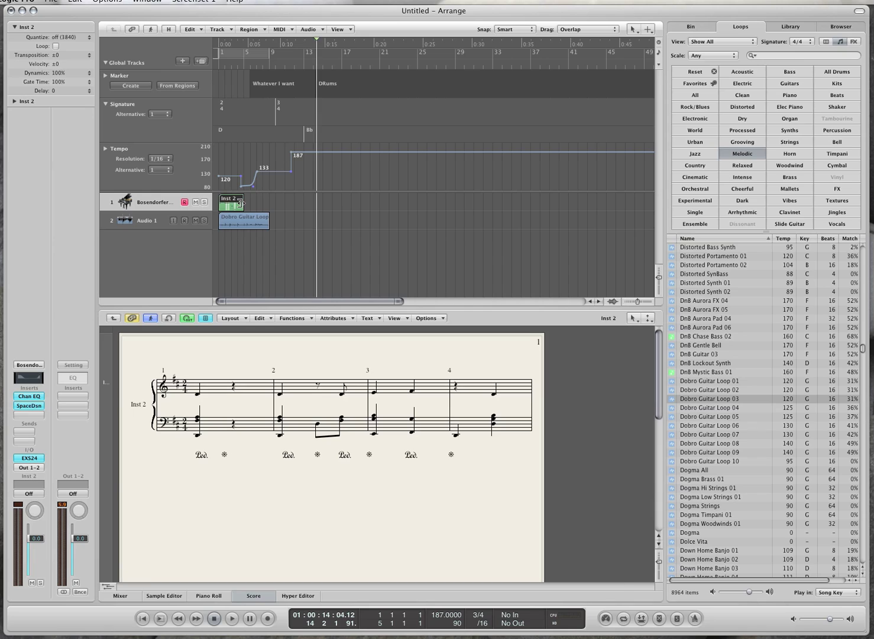
key(Return)
key(space)
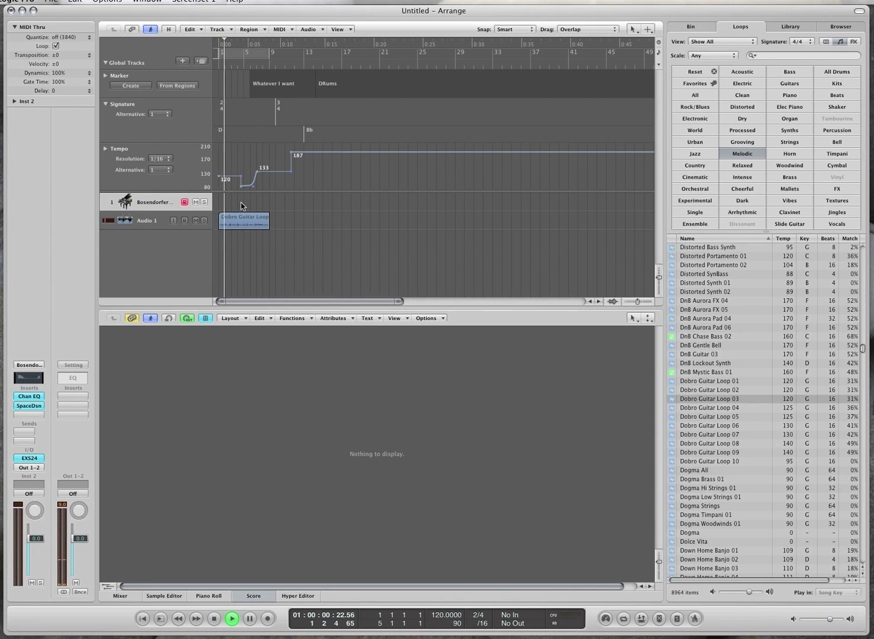
key(space)
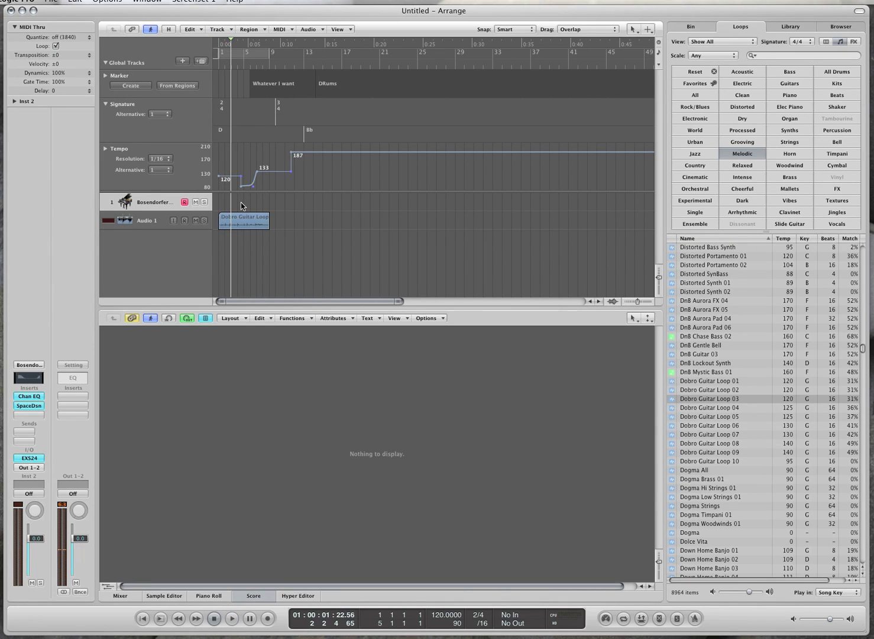
Preview Dobro Guitar Loop 03 and position the playhead around bars 12–14
click(730, 401)
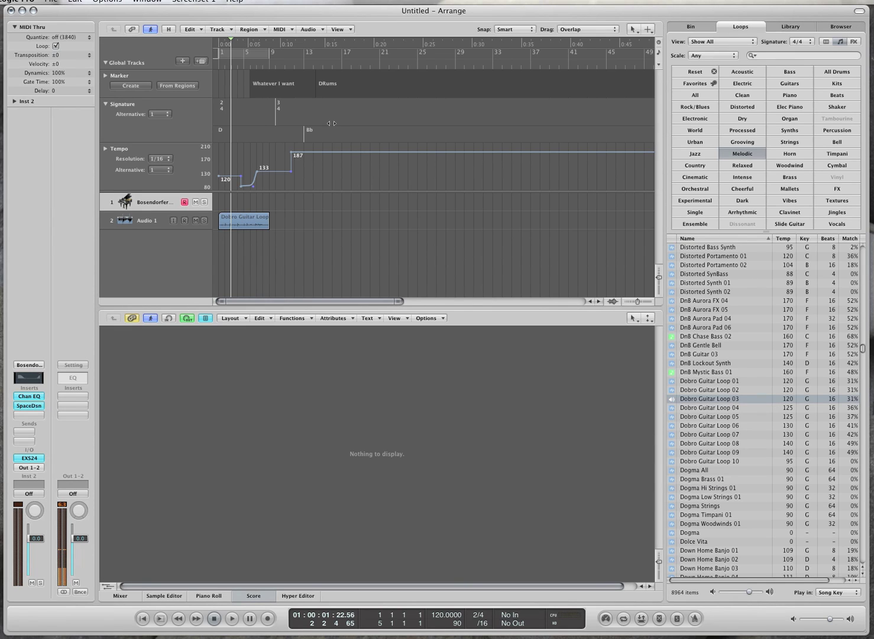
click(304, 64)
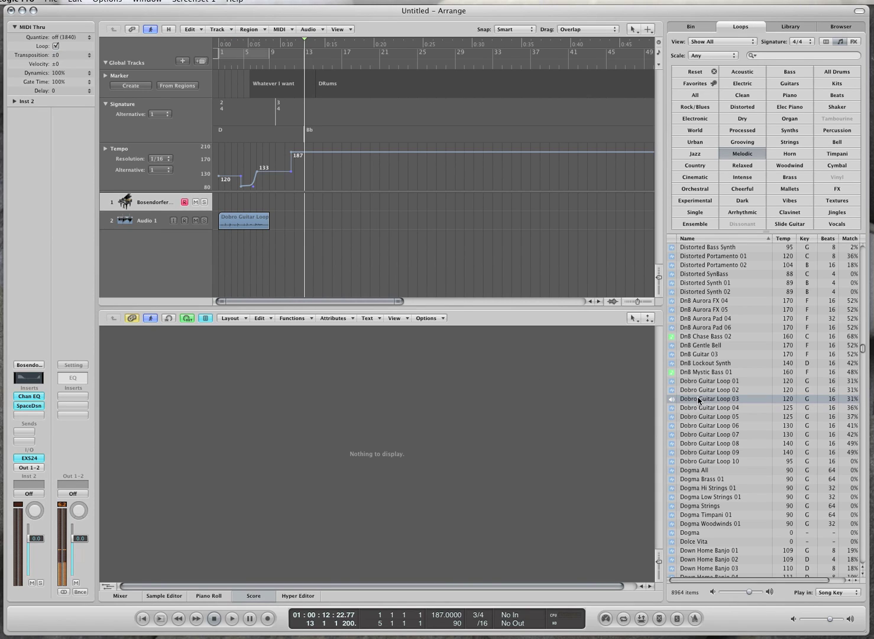
click(297, 62)
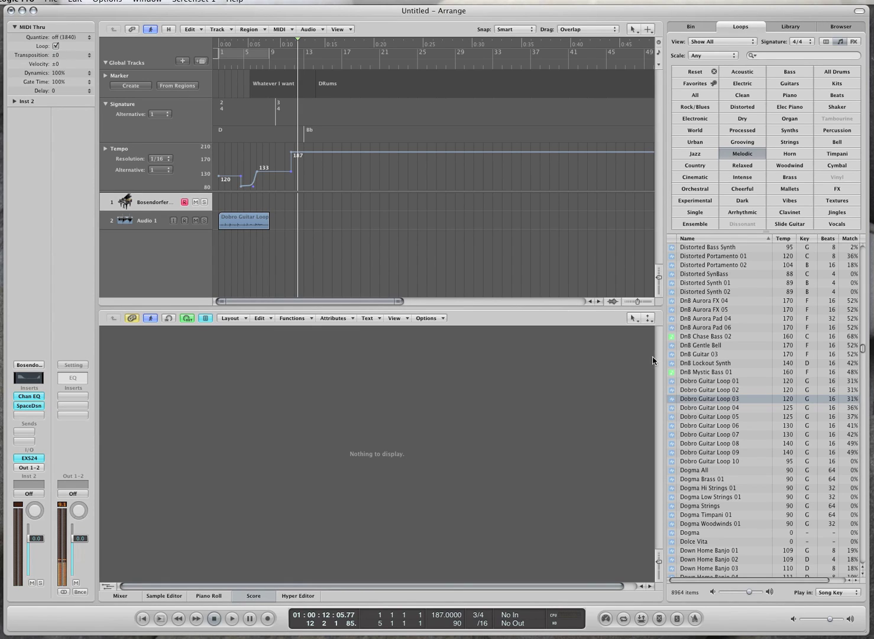
click(313, 68)
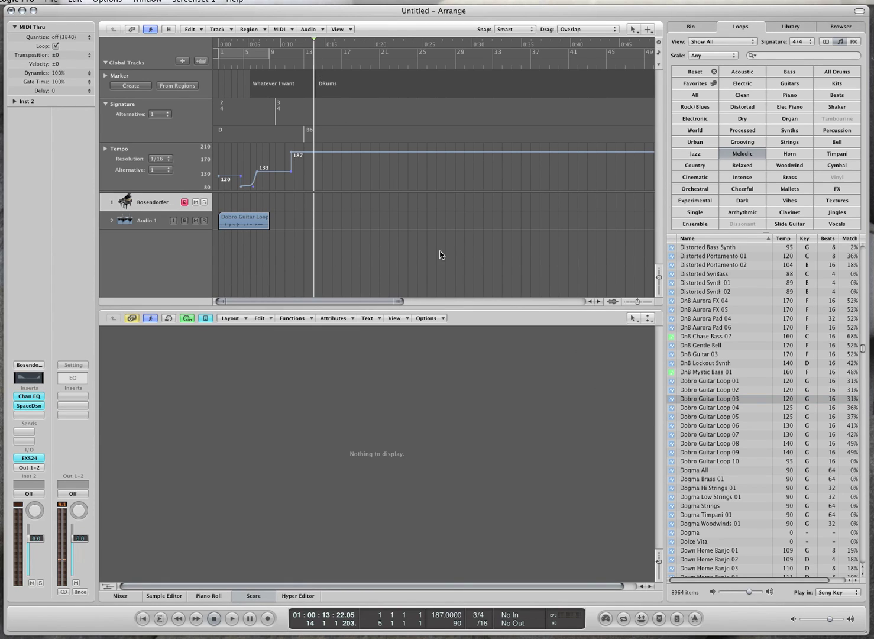
key(space)
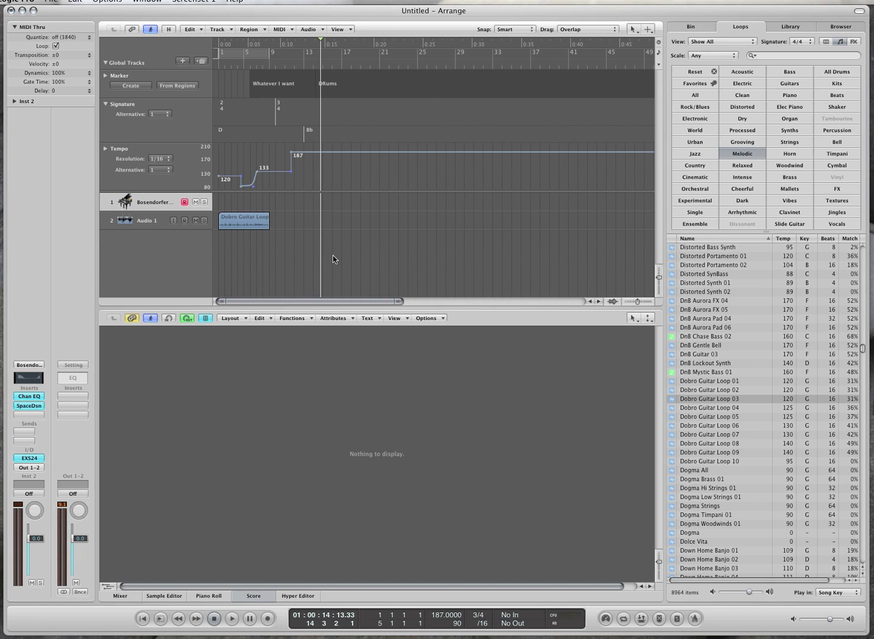
click(834, 592)
click(835, 592)
click(852, 593)
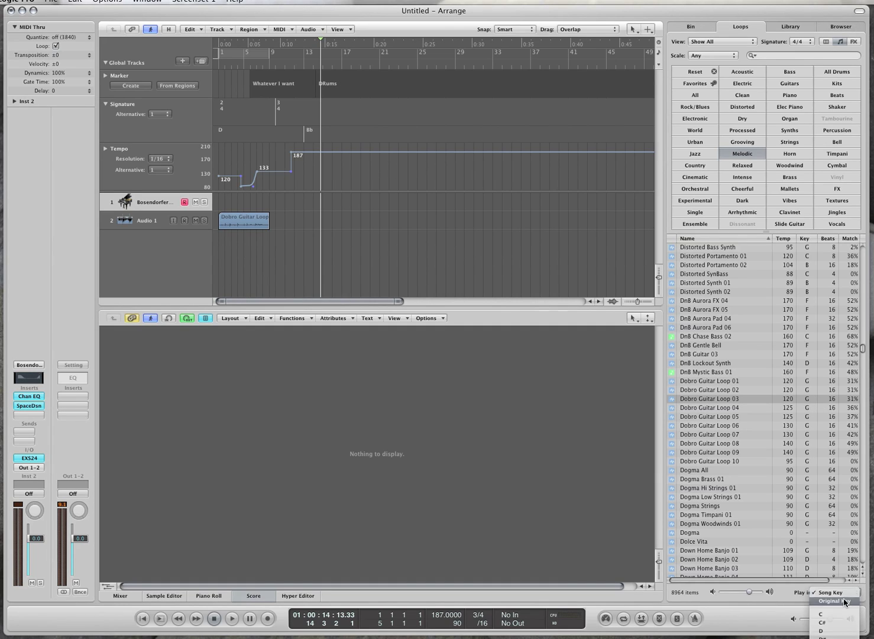
click(844, 602)
click(750, 399)
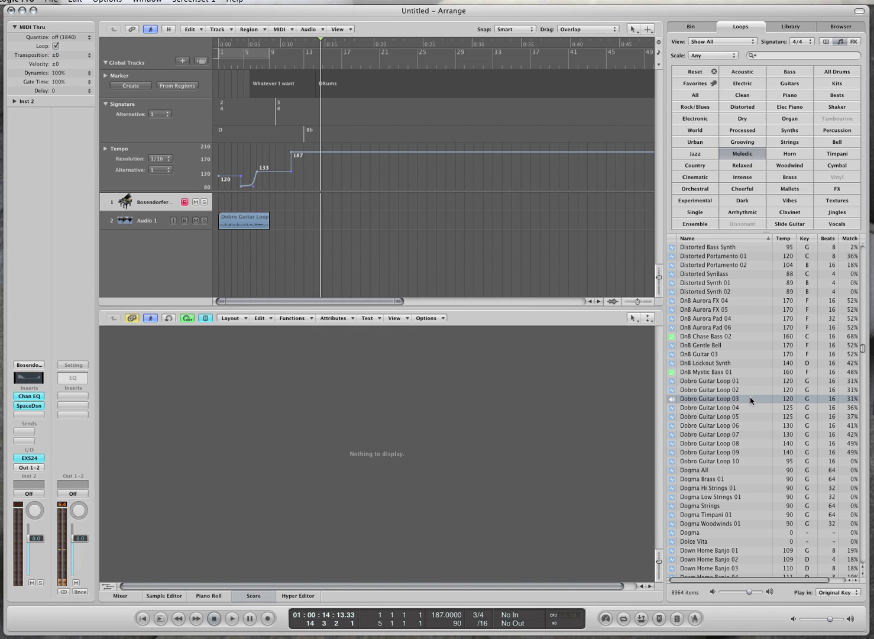
click(835, 592)
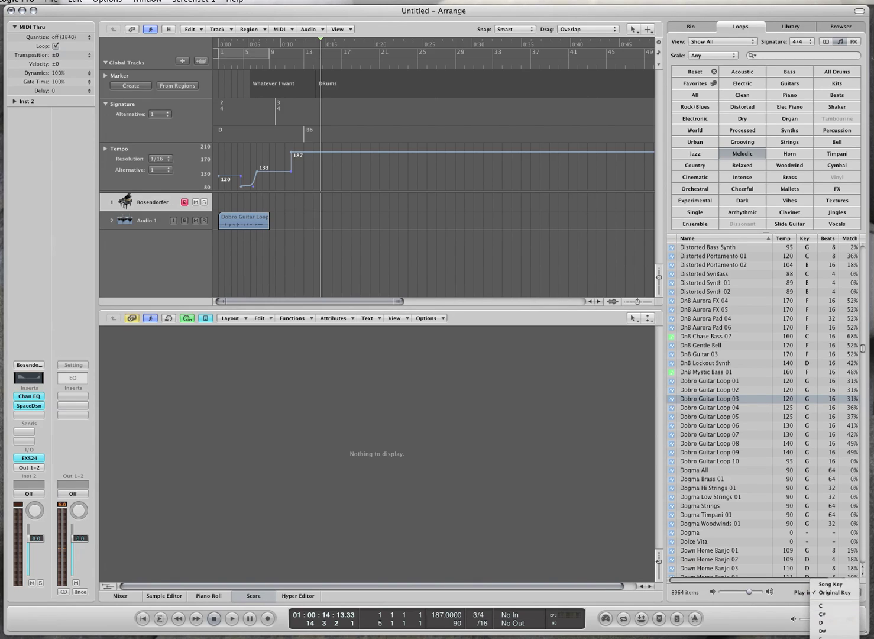
click(827, 583)
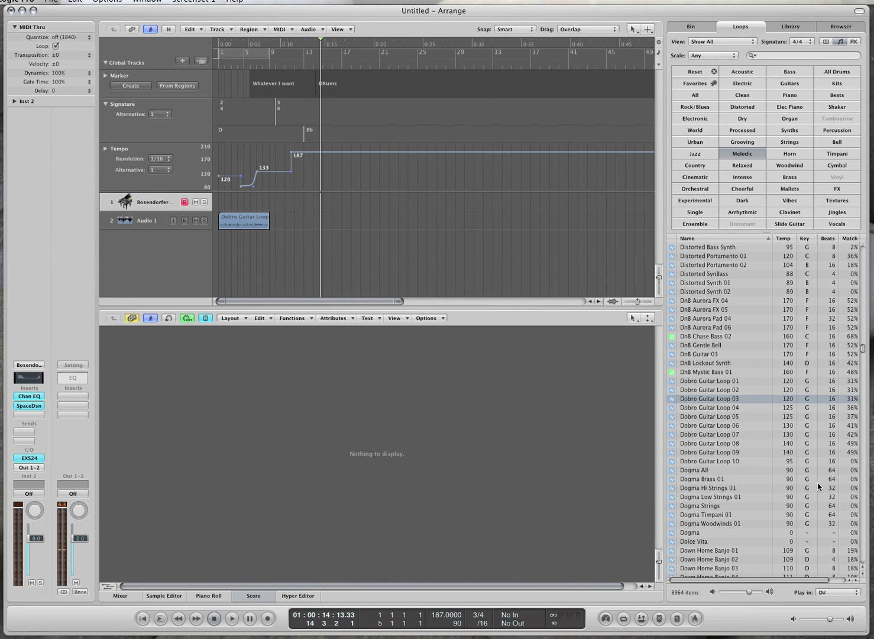
click(835, 586)
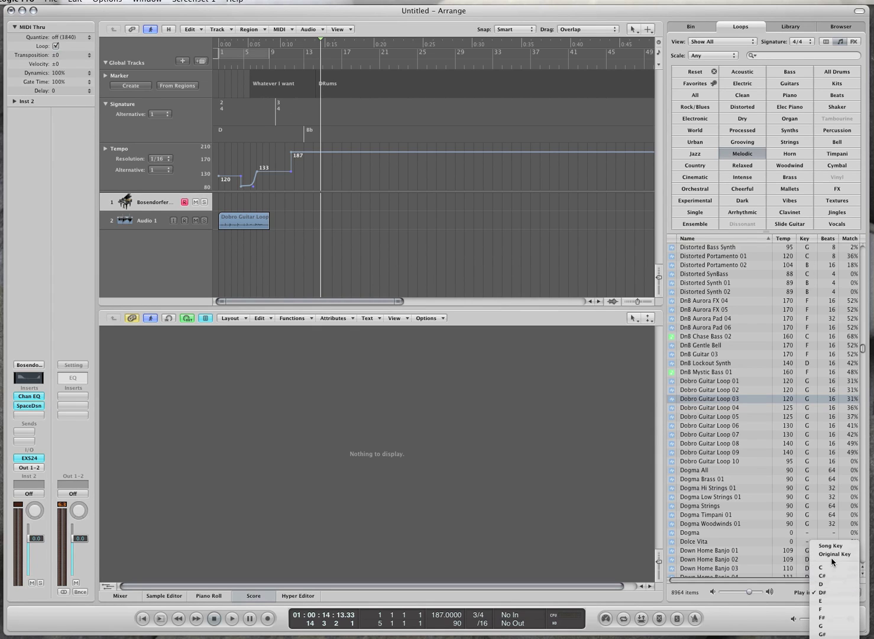
click(834, 551)
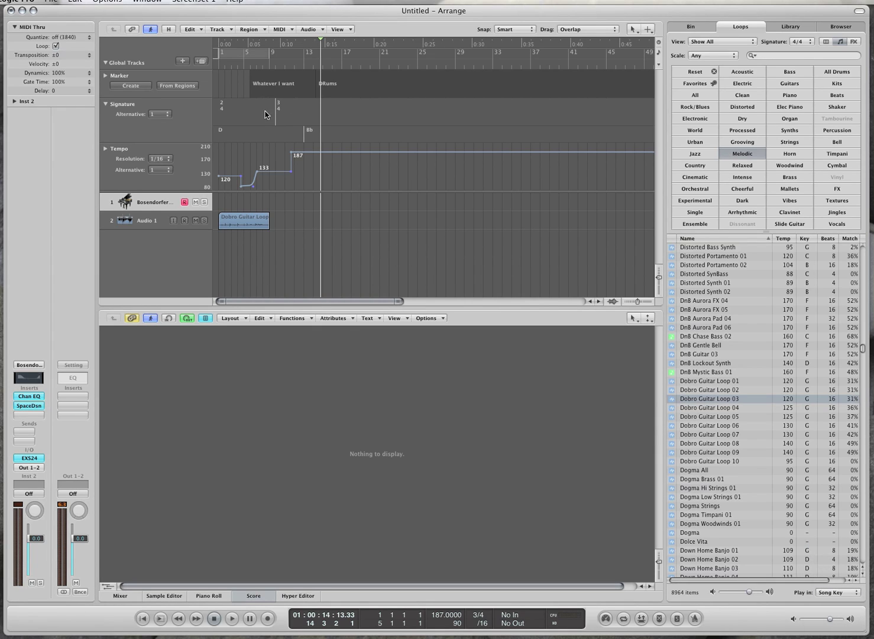
click(707, 398)
click(293, 62)
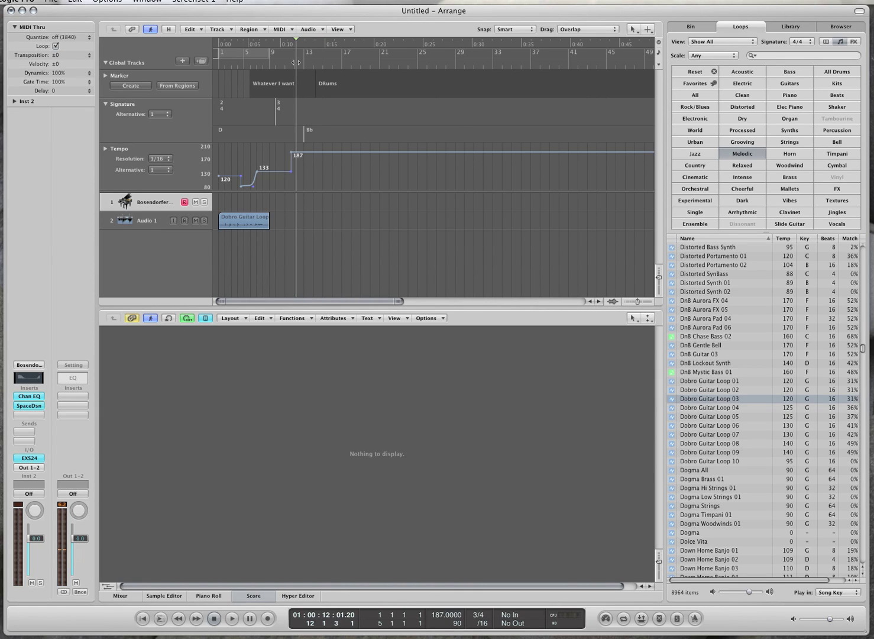
click(702, 401)
drag(707, 400, 331, 260)
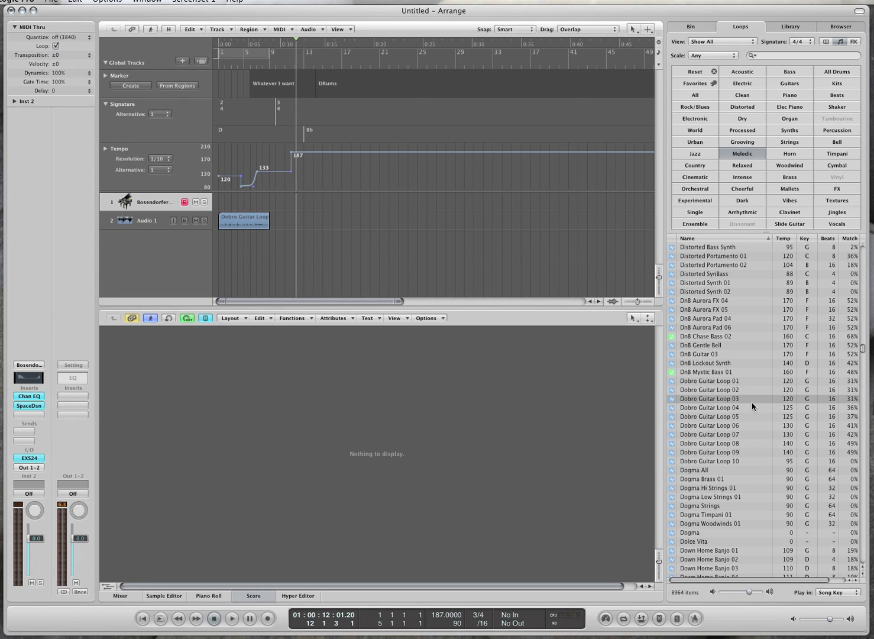
click(827, 593)
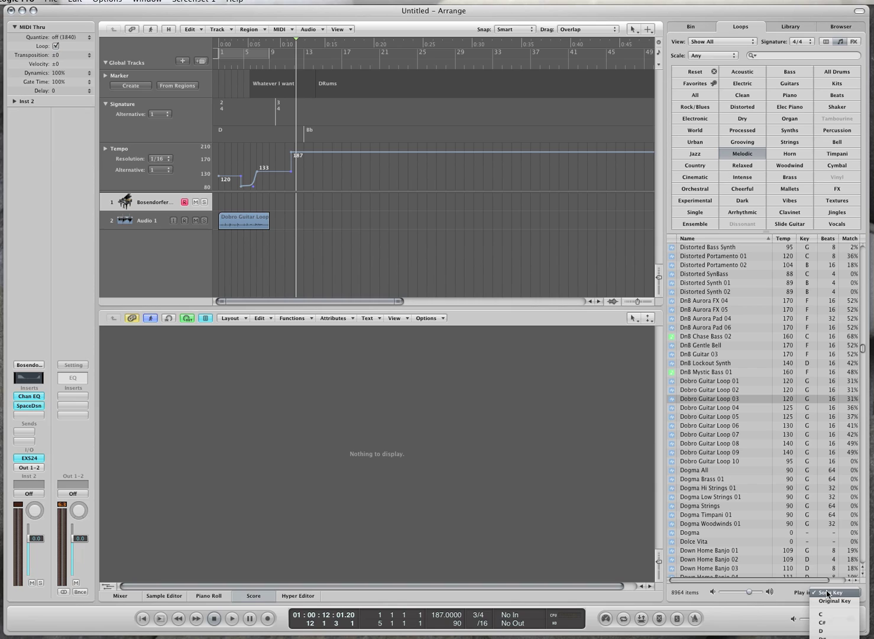
click(828, 514)
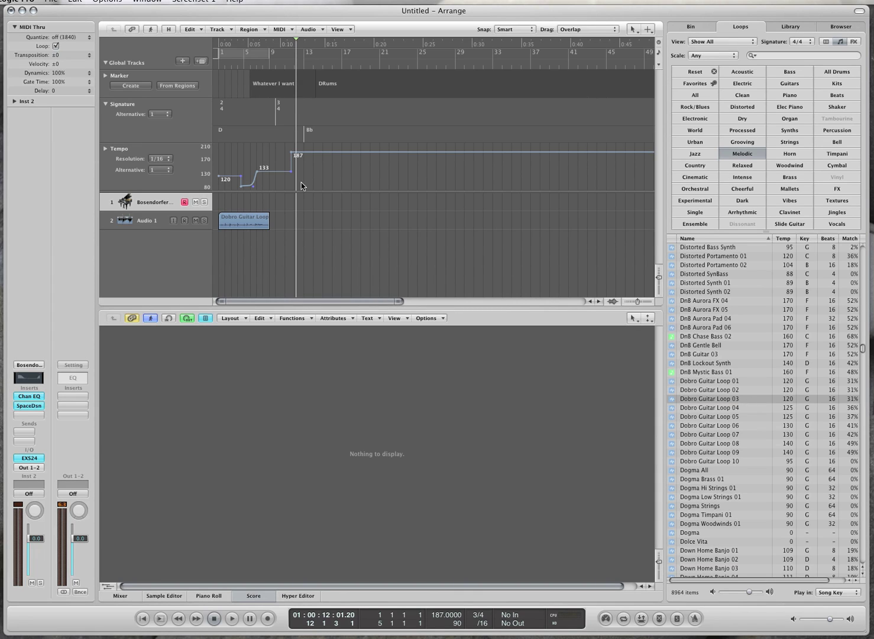
click(716, 400)
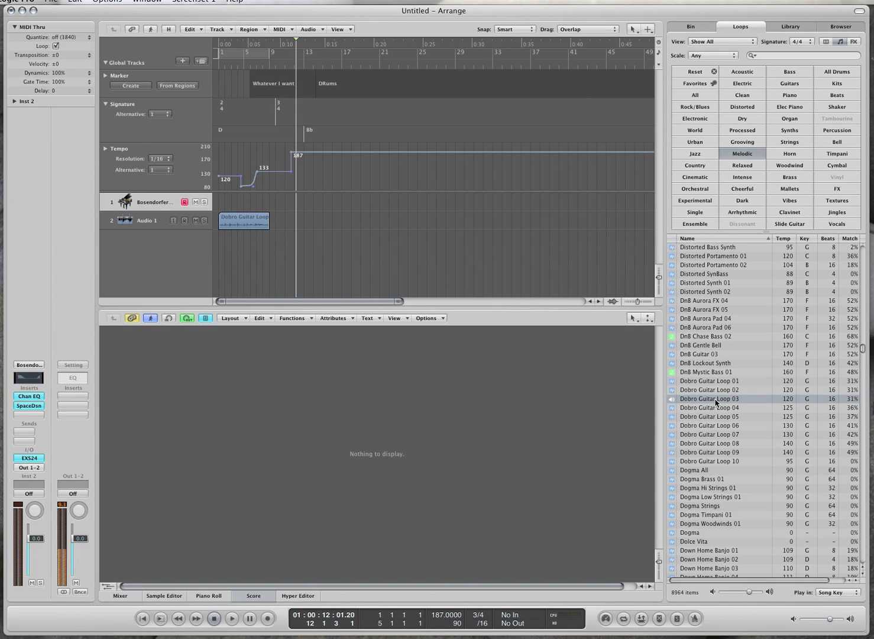
Move the Dobro Guitar Loop 03 region on Audio 1 to start at bar 9 and play from there
click(274, 63)
click(706, 400)
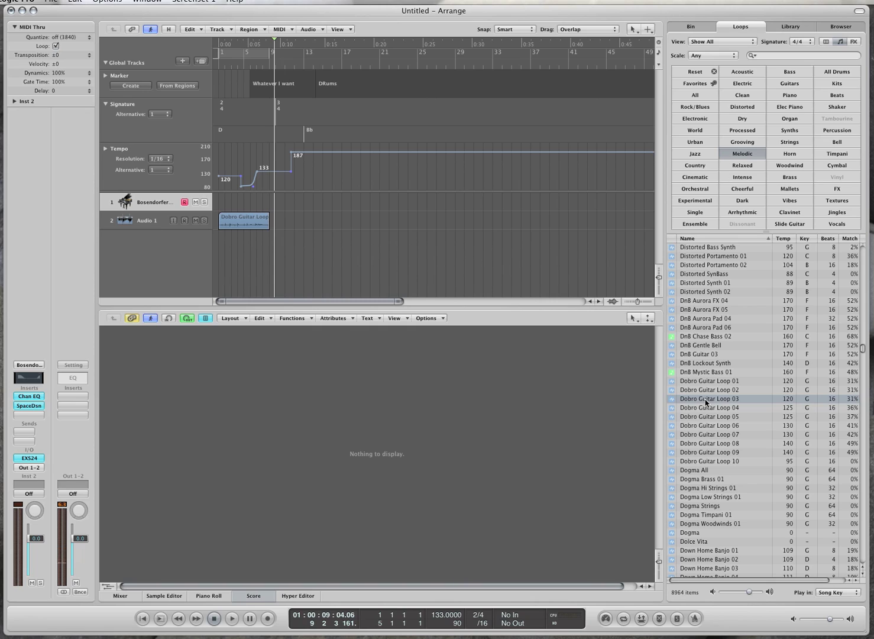
drag(244, 222, 295, 224)
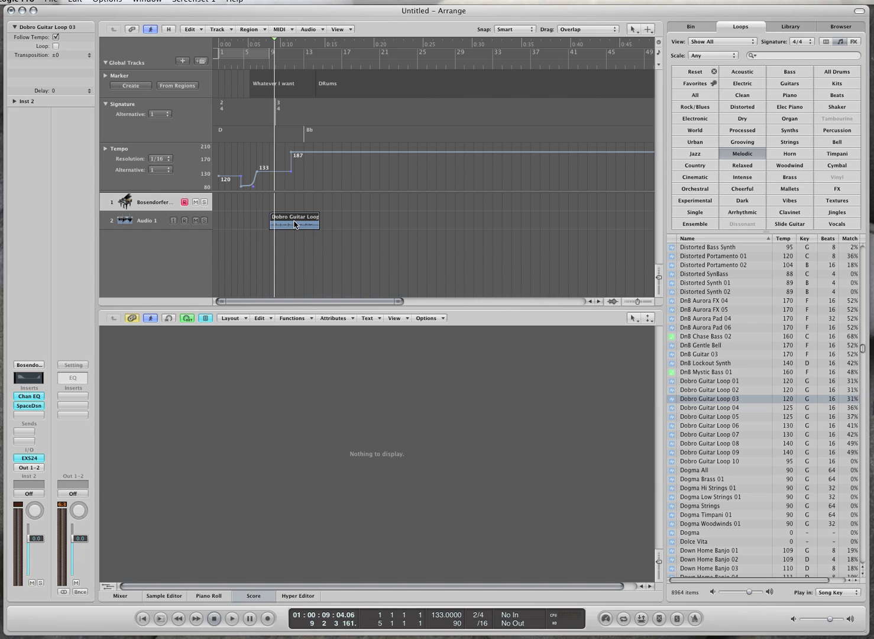
drag(421, 227, 392, 248)
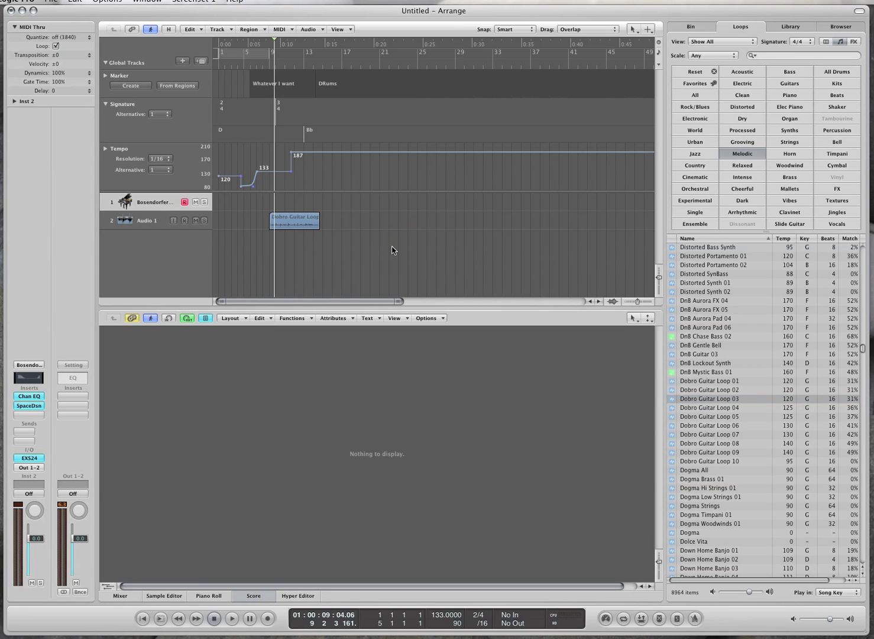
click(300, 226)
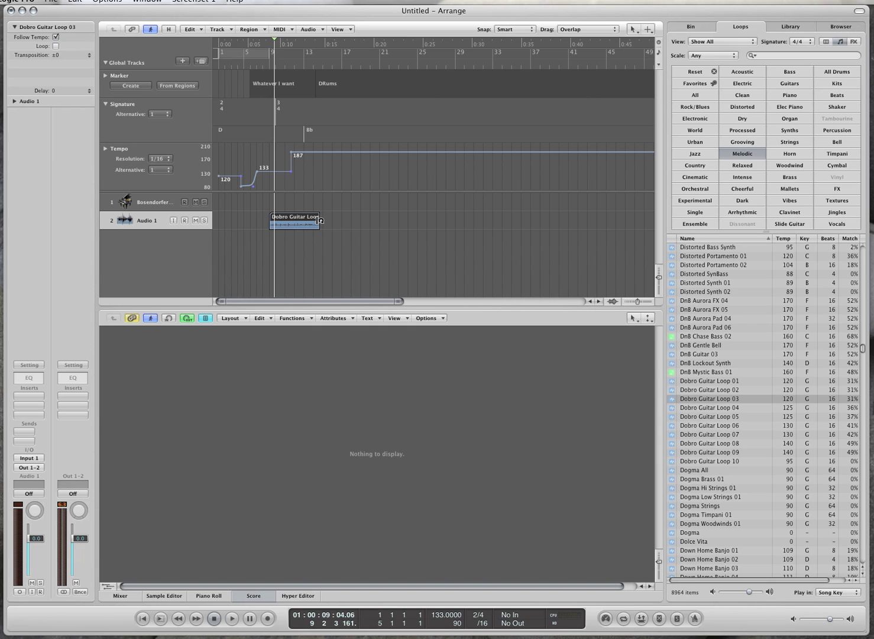
key(space)
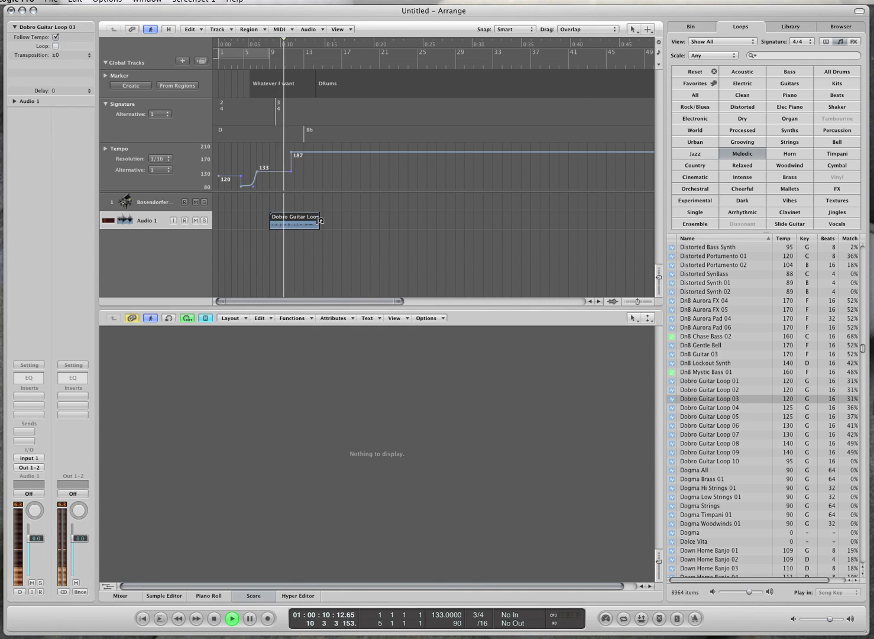